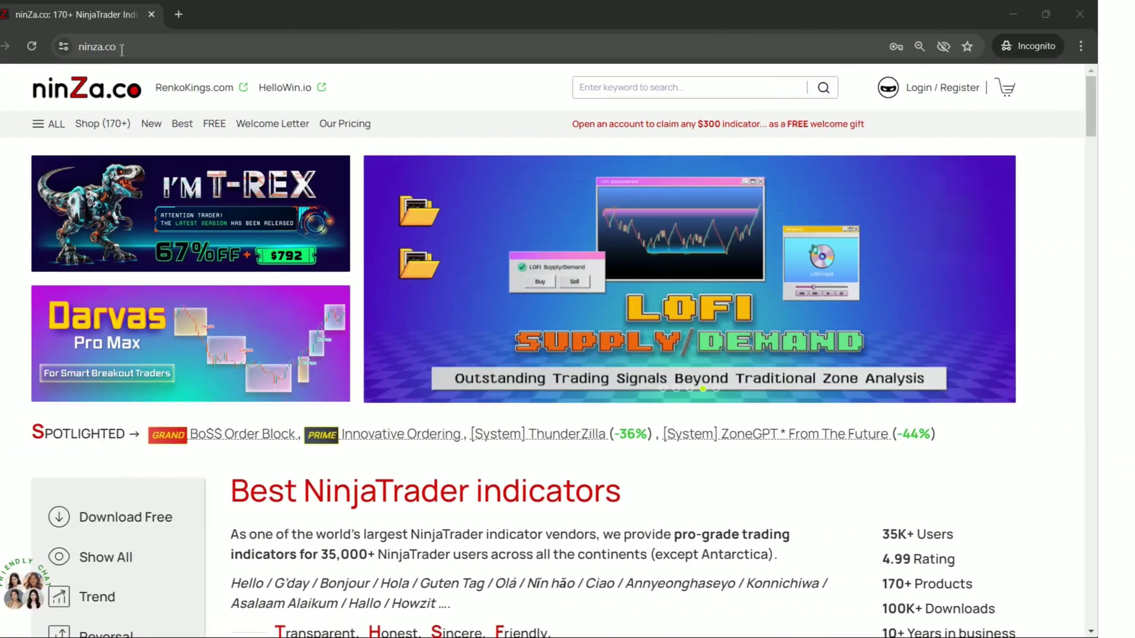
Search the ninZa.co shop for Easy Trend and open its product in a new tab
{"action": "left_click", "coordinate": [159, 46]}
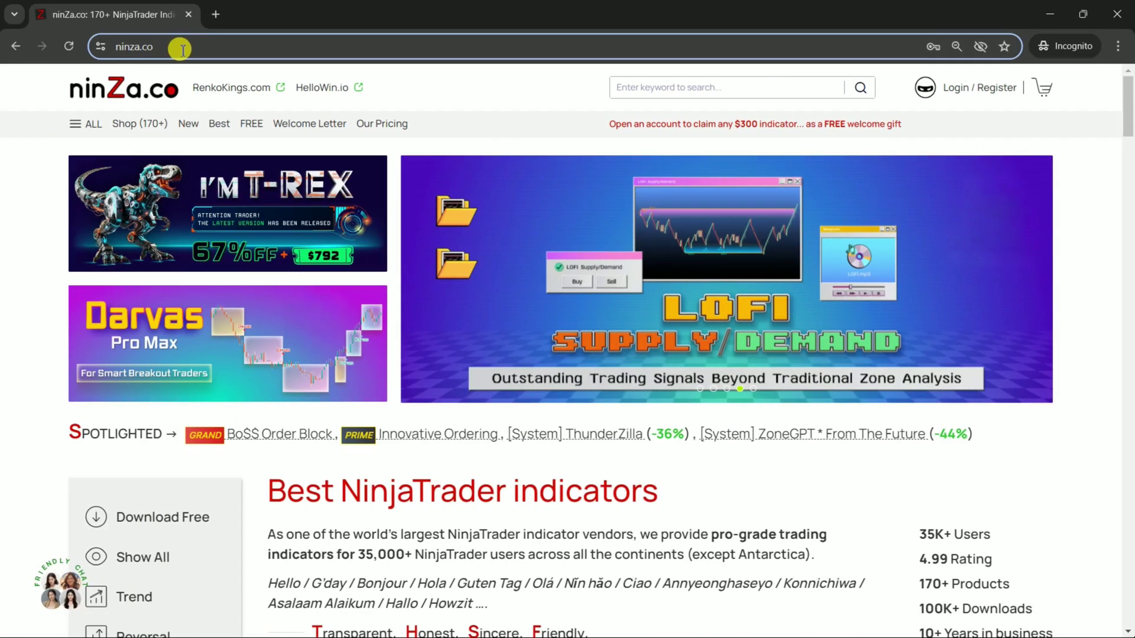
{"action": "left_click", "coordinate": [639, 89]}
{"action": "type", "text": "Easy Tren"}
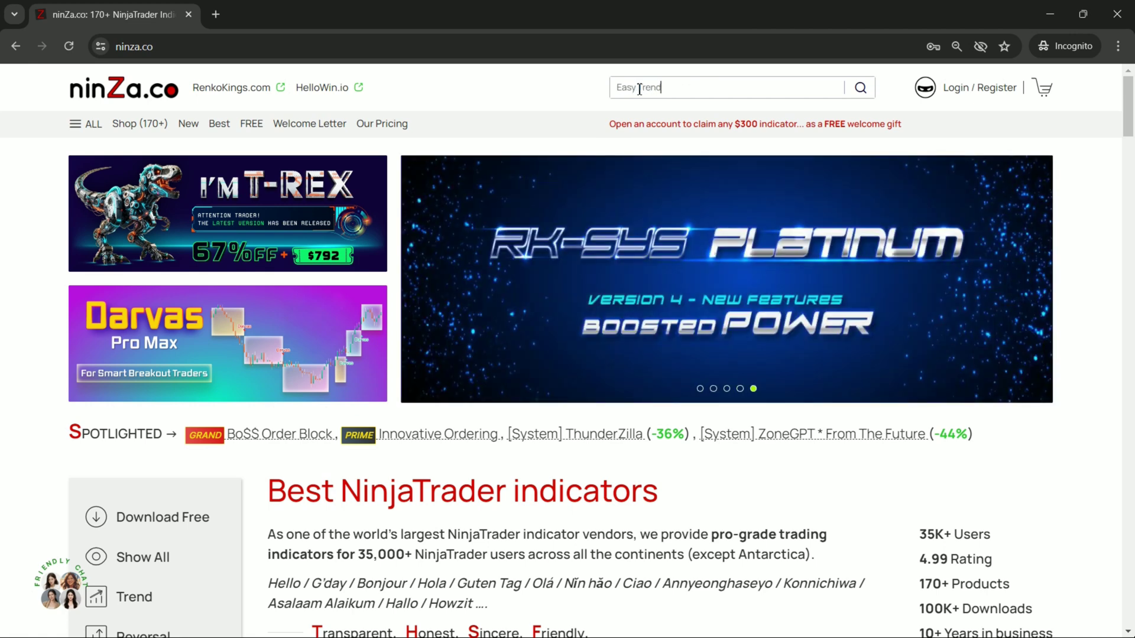
{"action": "type", "text": "d"}
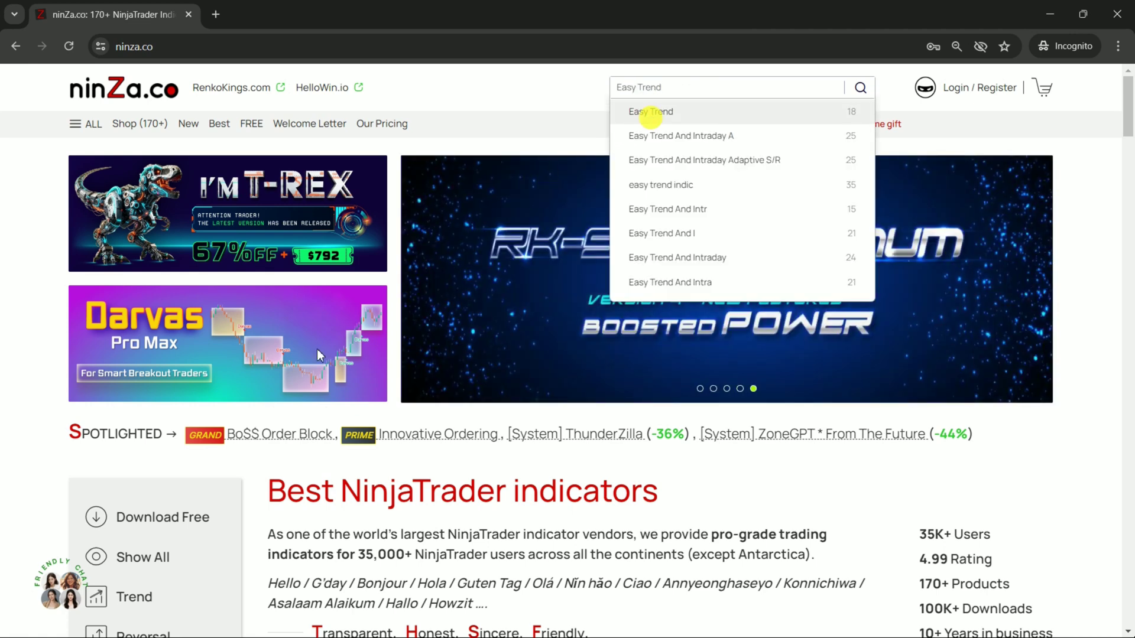
{"action": "left_click", "coordinate": [650, 113]}
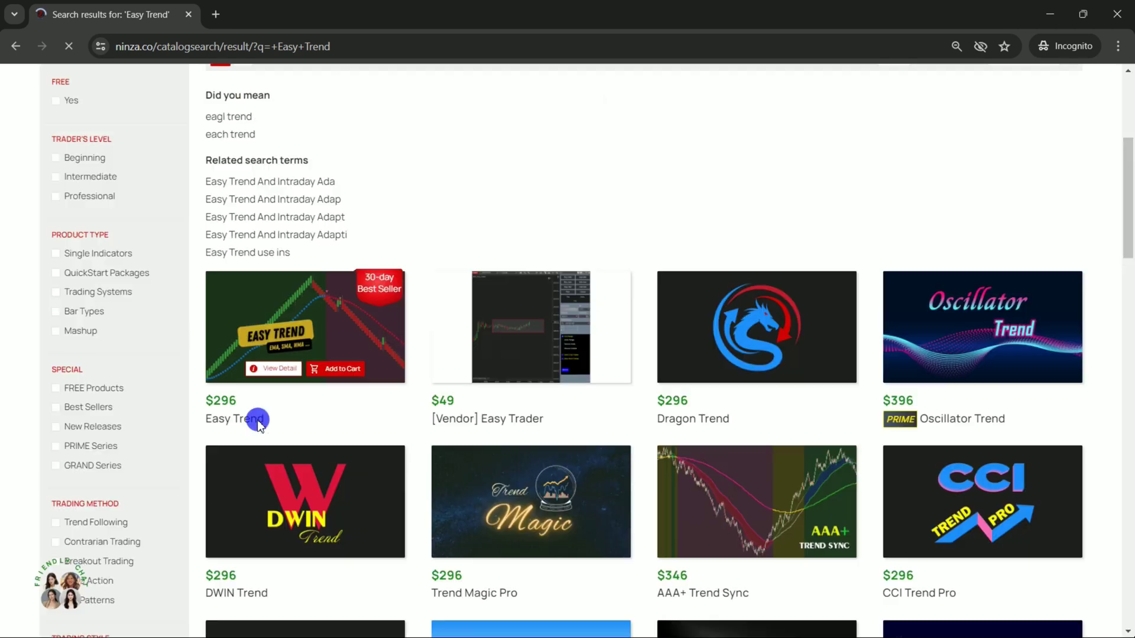
{"action": "right_click", "coordinate": [254, 421]}
{"action": "left_click", "coordinate": [328, 240]}
Search for Darvas Pro Max and open its product page
{"action": "scroll", "coordinate": [439, 351], "scroll_direction": "up", "scroll_amount": 5}
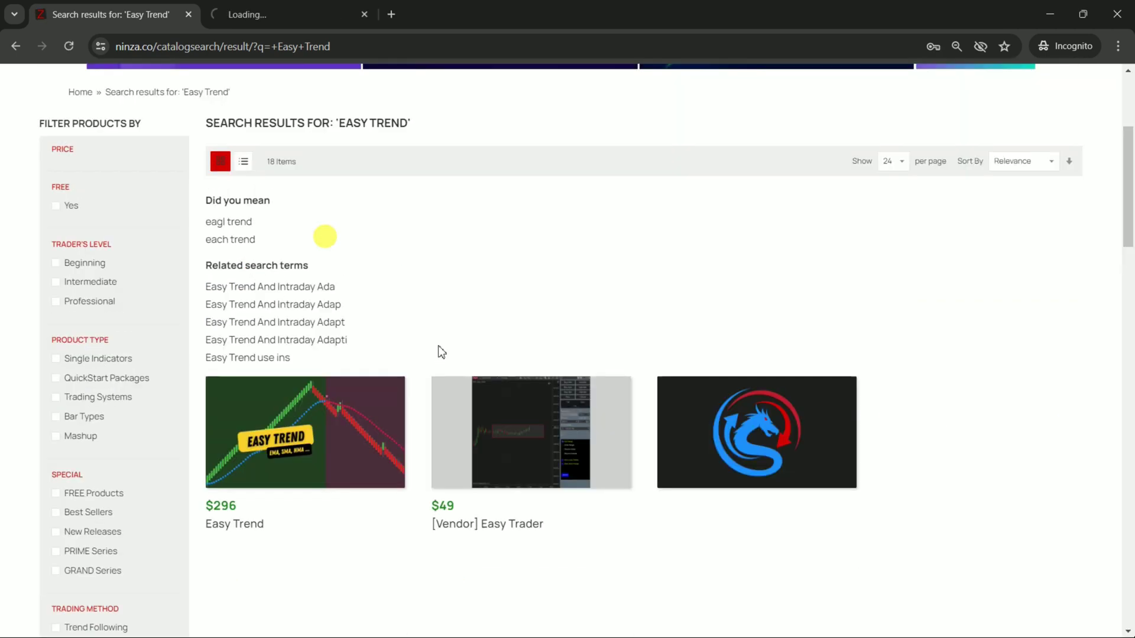
{"action": "left_click", "coordinate": [626, 86]}
{"action": "type", "text": "Darvas"}
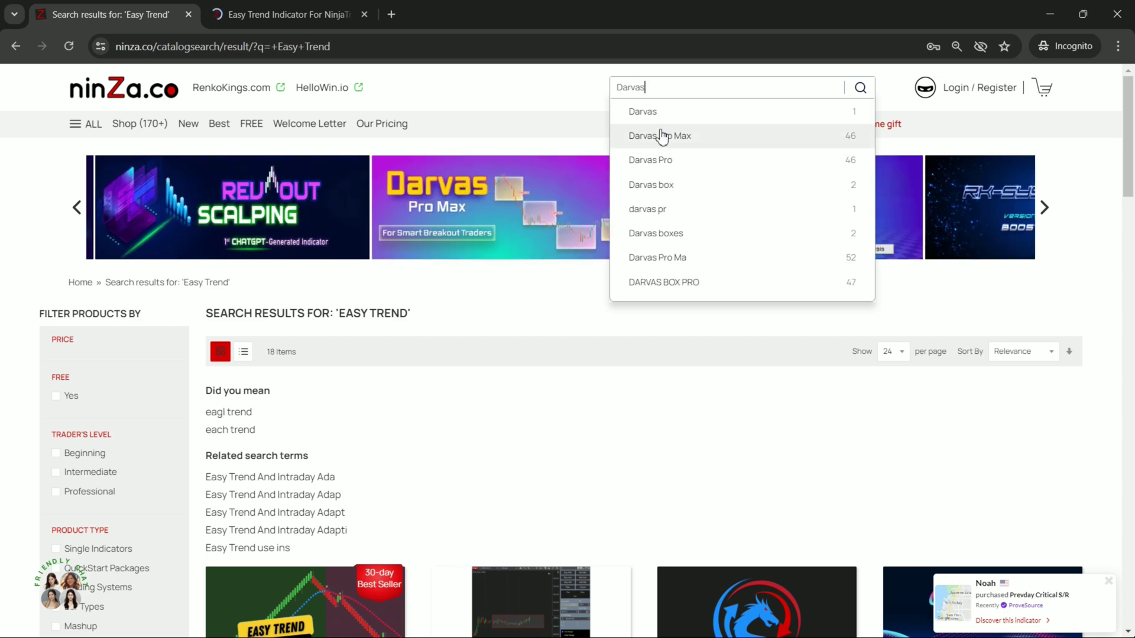
{"action": "left_click", "coordinate": [660, 135]}
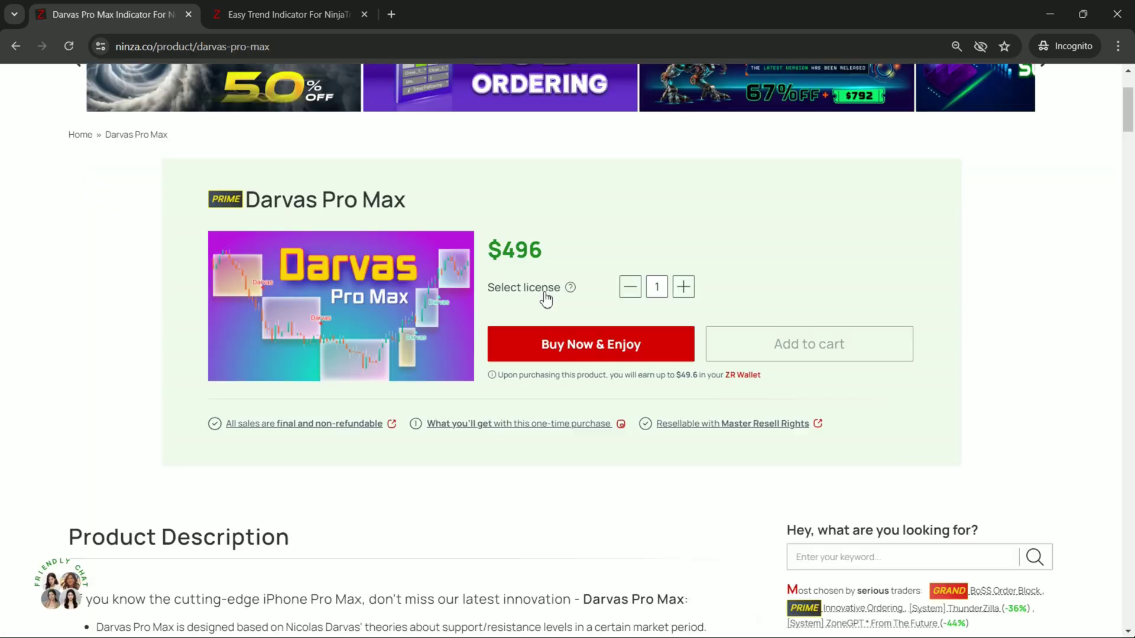
{"action": "left_click_drag", "start_coordinate": [247, 201], "coordinate": [418, 205]}
{"action": "left_click_drag", "start_coordinate": [1130, 123], "coordinate": [1129, 231]}
Expand the Darvas Pro Max description and find its Signal_Trade NinjaScript signal
{"action": "left_click", "coordinate": [421, 206]}
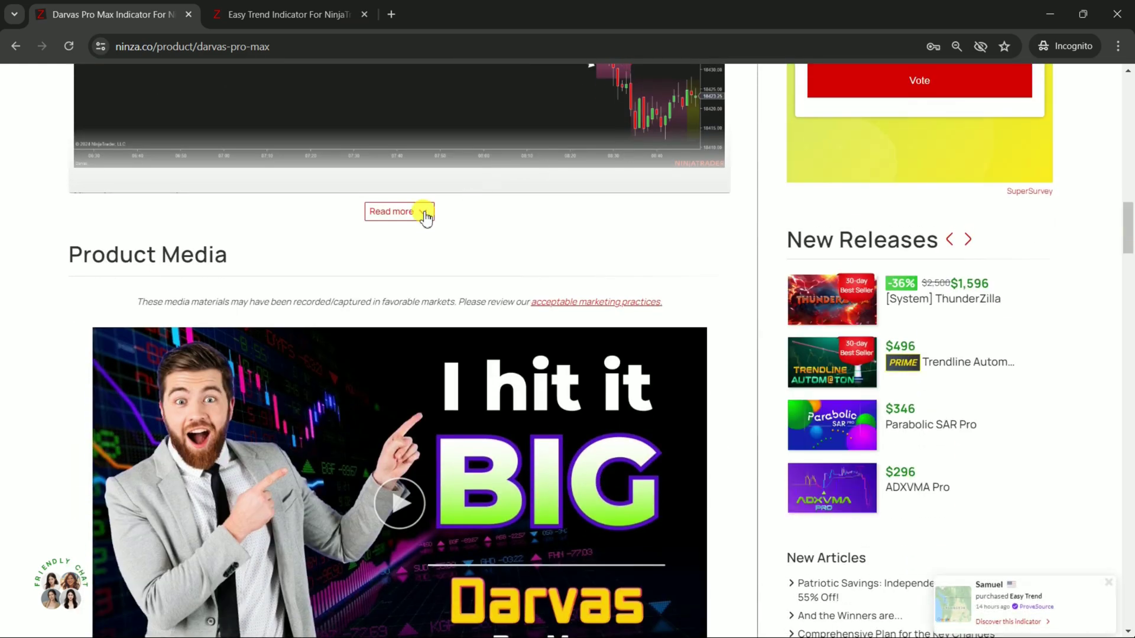
{"action": "scroll", "coordinate": [548, 319], "scroll_direction": "down", "scroll_amount": 6}
{"action": "scroll", "coordinate": [549, 319], "scroll_direction": "down", "scroll_amount": 5}
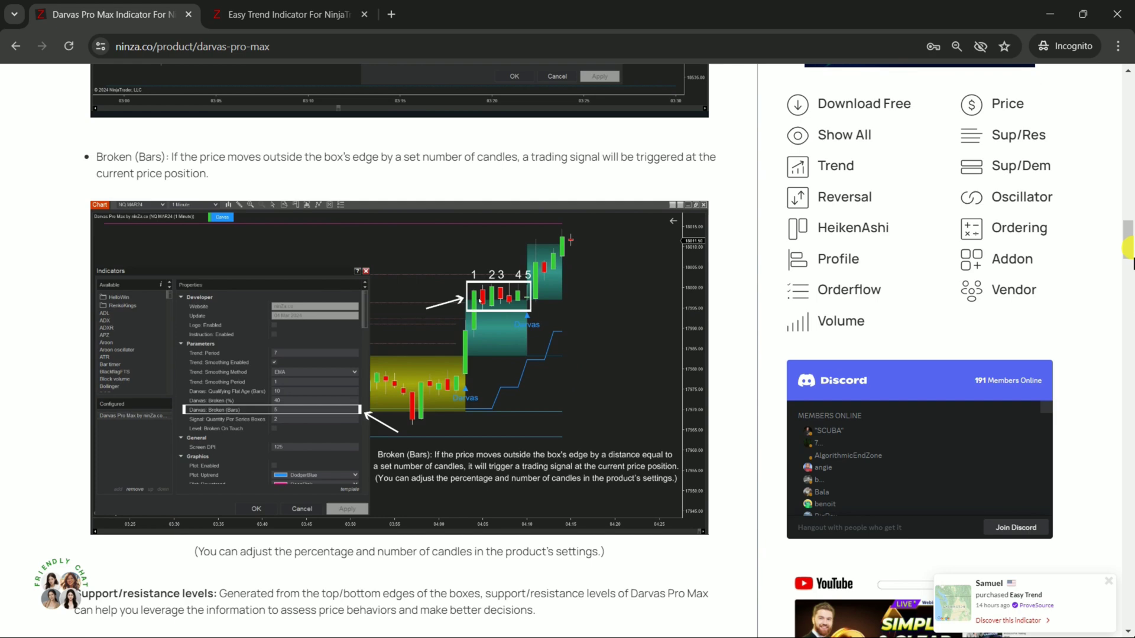
{"action": "left_click_drag", "start_coordinate": [1128, 256], "coordinate": [1129, 291]}
{"action": "left_click_drag", "start_coordinate": [74, 260], "coordinate": [231, 265]}
{"action": "left_click_drag", "start_coordinate": [96, 305], "coordinate": [382, 310]}
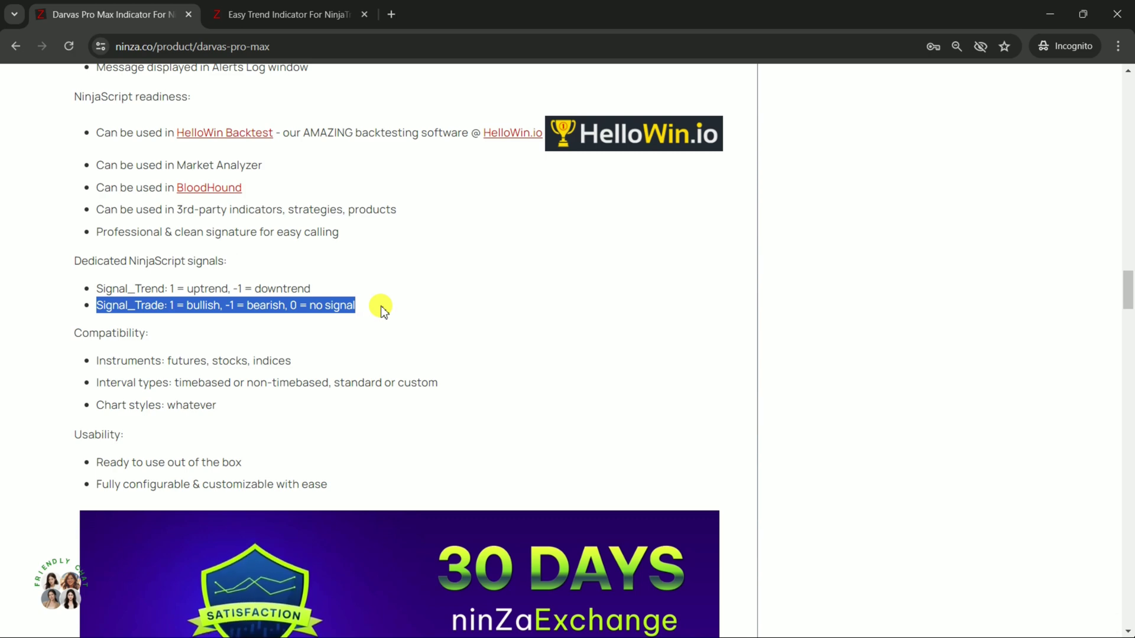
On the Easy Trend page, expand the description and find its Signal_State signal
{"action": "left_click", "coordinate": [254, 13]}
{"action": "left_click_drag", "start_coordinate": [208, 273], "coordinate": [353, 272]}
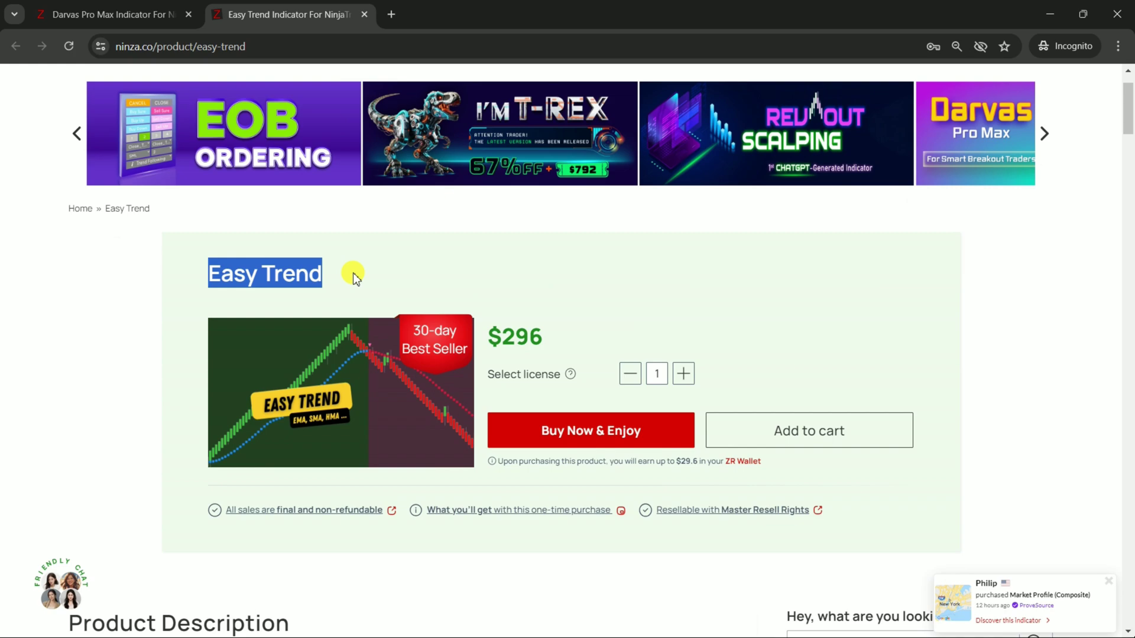
{"action": "left_click_drag", "start_coordinate": [1130, 115], "coordinate": [1128, 211]}
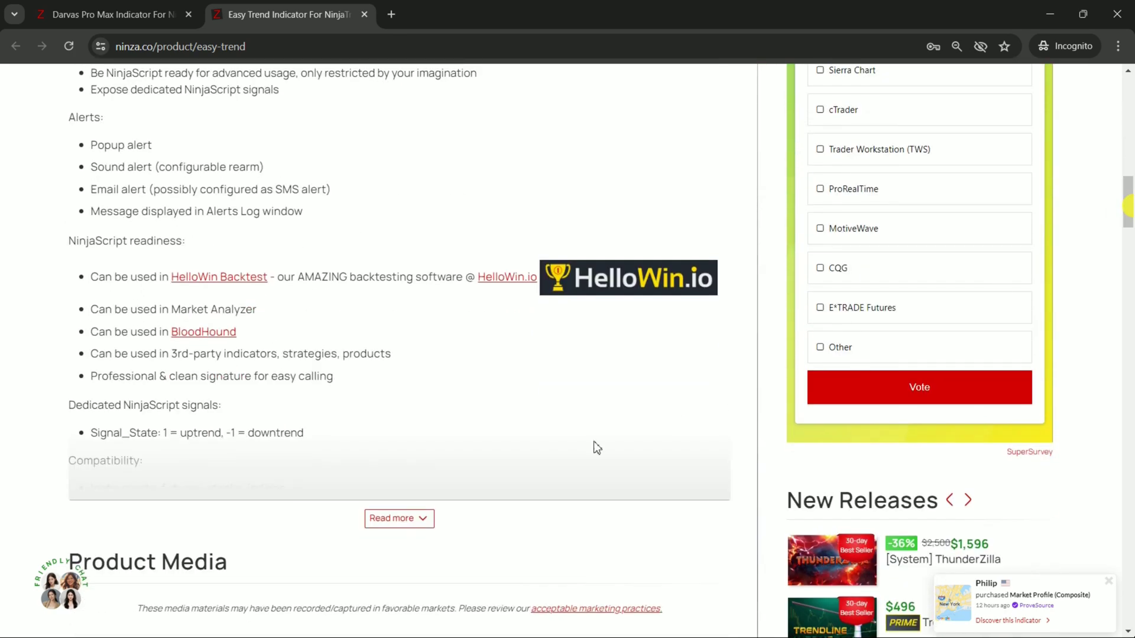
{"action": "left_click", "coordinate": [416, 518]}
{"action": "left_click_drag", "start_coordinate": [71, 406], "coordinate": [246, 414]}
{"action": "left_click_drag", "start_coordinate": [94, 432], "coordinate": [307, 438]}
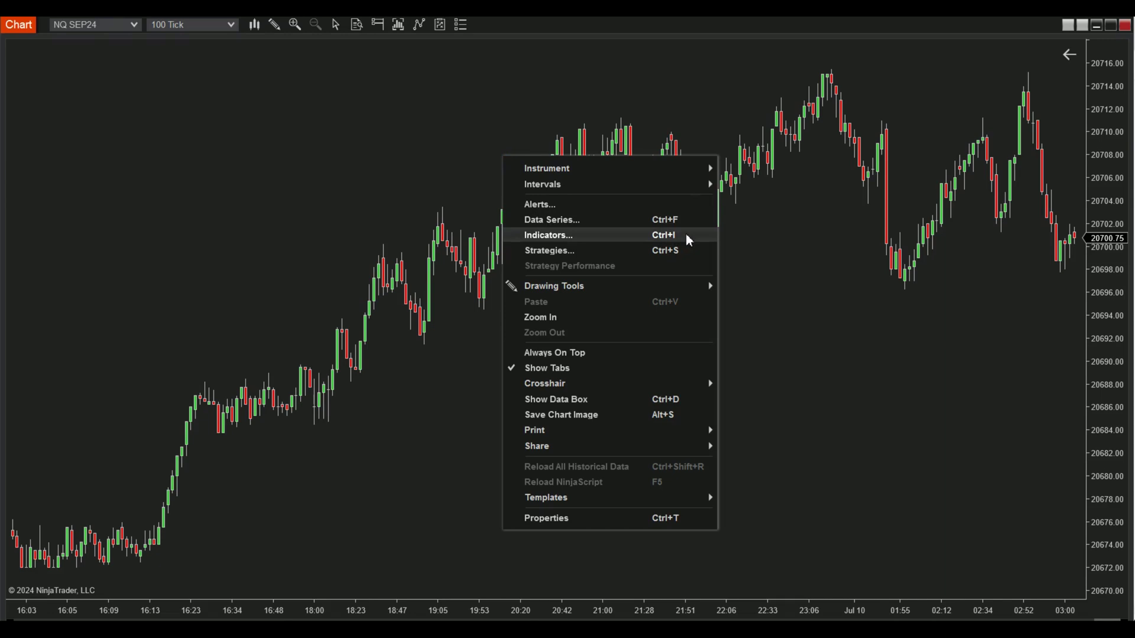
Add ninZaDarvasProMax to the chart with the ninZa logo and on-chart instructions off
{"action": "left_click", "coordinate": [688, 239]}
{"action": "scroll", "coordinate": [532, 260], "scroll_direction": "down", "scroll_amount": 2}
{"action": "left_click_drag", "start_coordinate": [547, 172], "coordinate": [547, 132]}
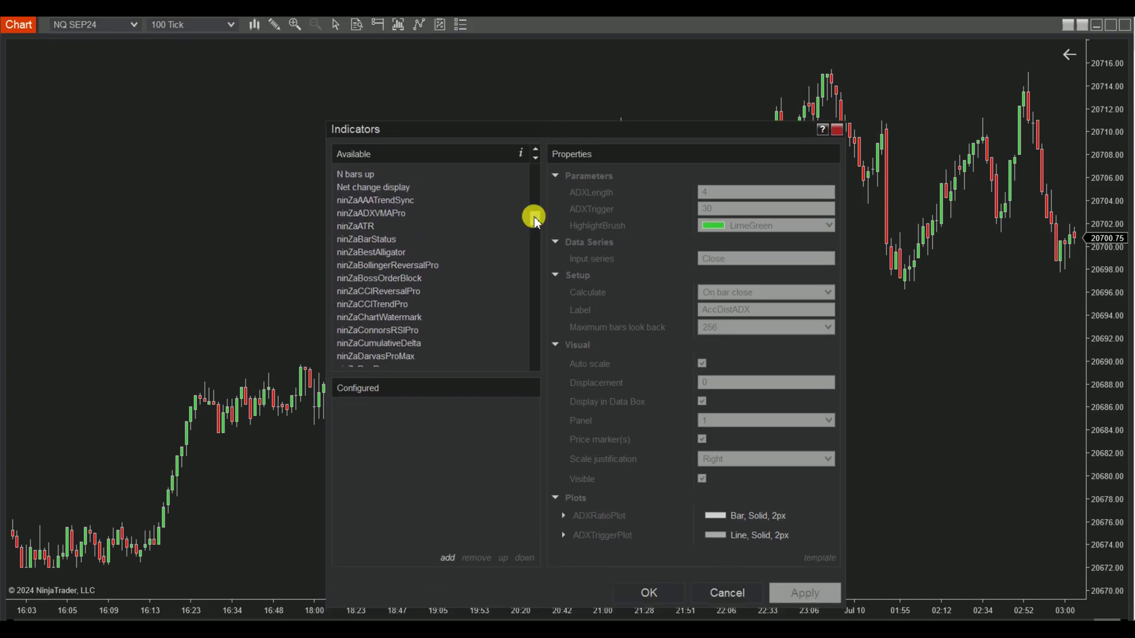
{"action": "scroll", "coordinate": [535, 219], "scroll_direction": "down", "scroll_amount": 3}
{"action": "left_click", "coordinate": [412, 260]}
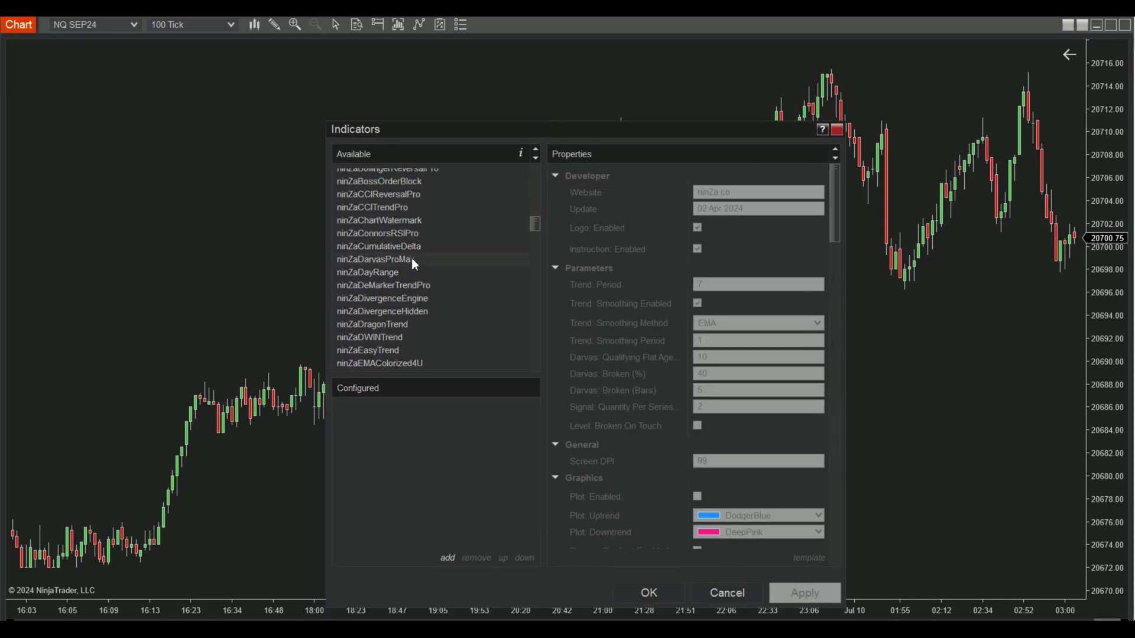
{"action": "left_click", "coordinate": [699, 229]}
{"action": "left_click", "coordinate": [696, 249]}
{"action": "left_click", "coordinate": [666, 284]}
Make the active Original, Uptrend and Downtrend Start boxes Transparent
{"action": "left_click_drag", "start_coordinate": [837, 225], "coordinate": [839, 276]}
{"action": "left_click", "coordinate": [698, 326]}
{"action": "left_click", "coordinate": [698, 326]}
{"action": "left_click", "coordinate": [783, 342]}
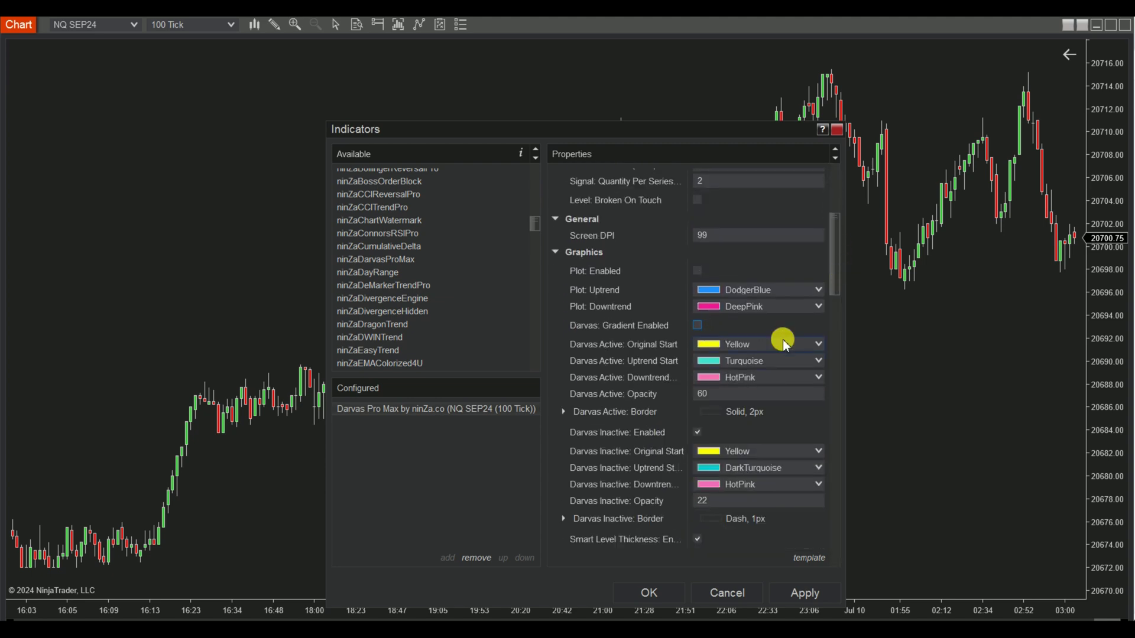
{"action": "left_click", "coordinate": [762, 21]}
{"action": "left_click", "coordinate": [804, 362]}
{"action": "left_click", "coordinate": [754, 23]}
{"action": "left_click", "coordinate": [801, 378]}
{"action": "left_click", "coordinate": [749, 27]}
Turn off inactive Darvas boxes and make their Original, Uptrend and Downtrend colours Transparent
{"action": "left_click_drag", "start_coordinate": [841, 286], "coordinate": [839, 319]}
{"action": "left_click", "coordinate": [698, 256]}
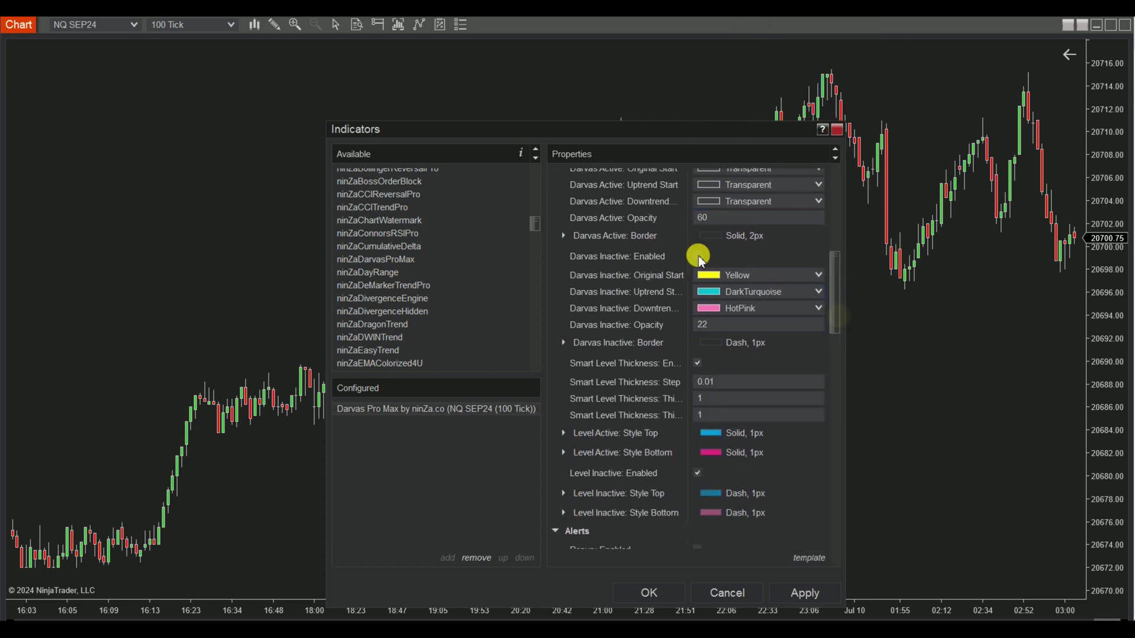
{"action": "left_click", "coordinate": [806, 275]}
{"action": "left_click", "coordinate": [778, 290]}
{"action": "left_click", "coordinate": [769, 292]}
{"action": "left_click", "coordinate": [774, 307]}
{"action": "left_click", "coordinate": [768, 307]}
{"action": "left_click", "coordinate": [774, 323]}
Turn off Smart Level Thickness and make the active top and bottom level lines Transparent
{"action": "left_click_drag", "start_coordinate": [834, 295], "coordinate": [833, 328]}
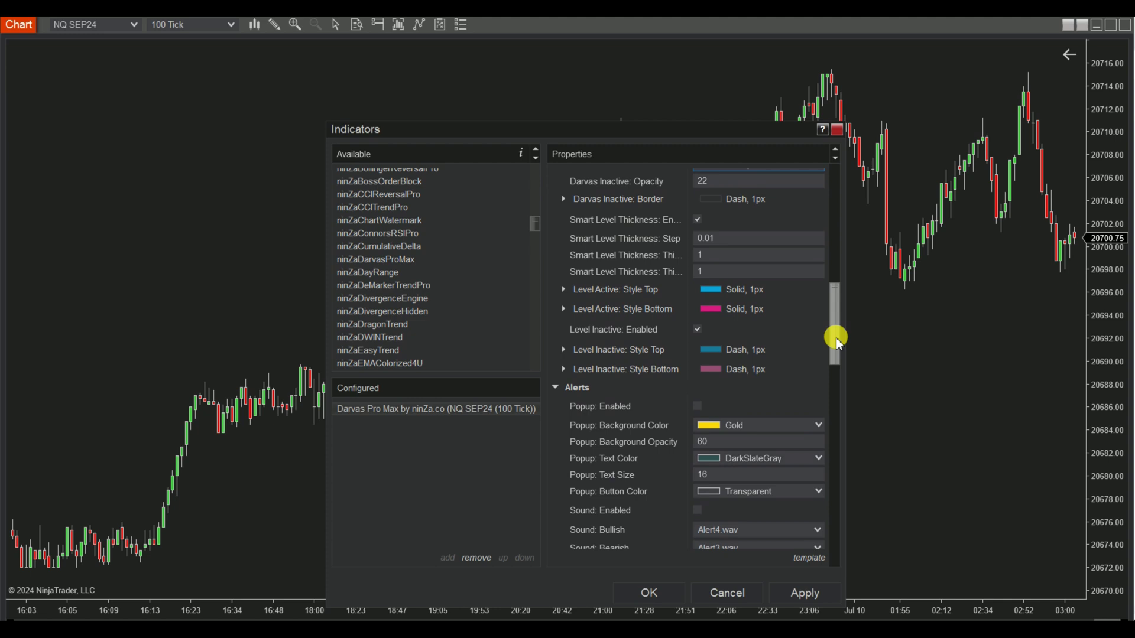
{"action": "left_click", "coordinate": [697, 219]}
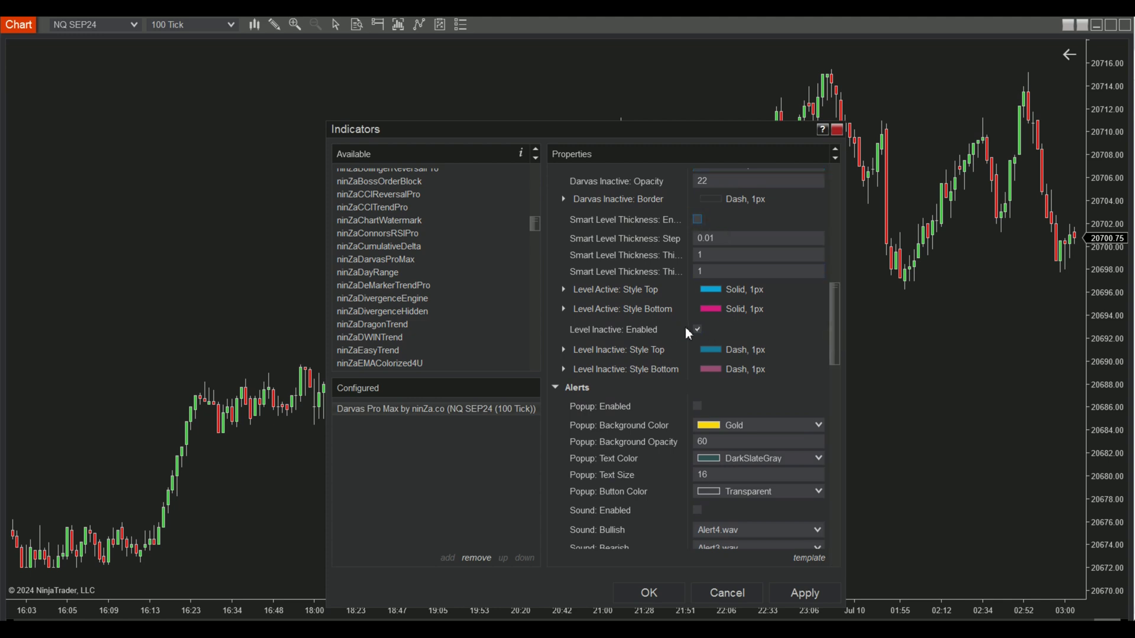
{"action": "left_click", "coordinate": [650, 288]}
{"action": "left_click", "coordinate": [816, 310]}
{"action": "left_click", "coordinate": [787, 321]}
{"action": "left_click", "coordinate": [617, 375]}
{"action": "left_click_drag", "start_coordinate": [835, 312], "coordinate": [838, 421]}
{"action": "left_click", "coordinate": [819, 322]}
{"action": "left_click", "coordinate": [840, 338]}
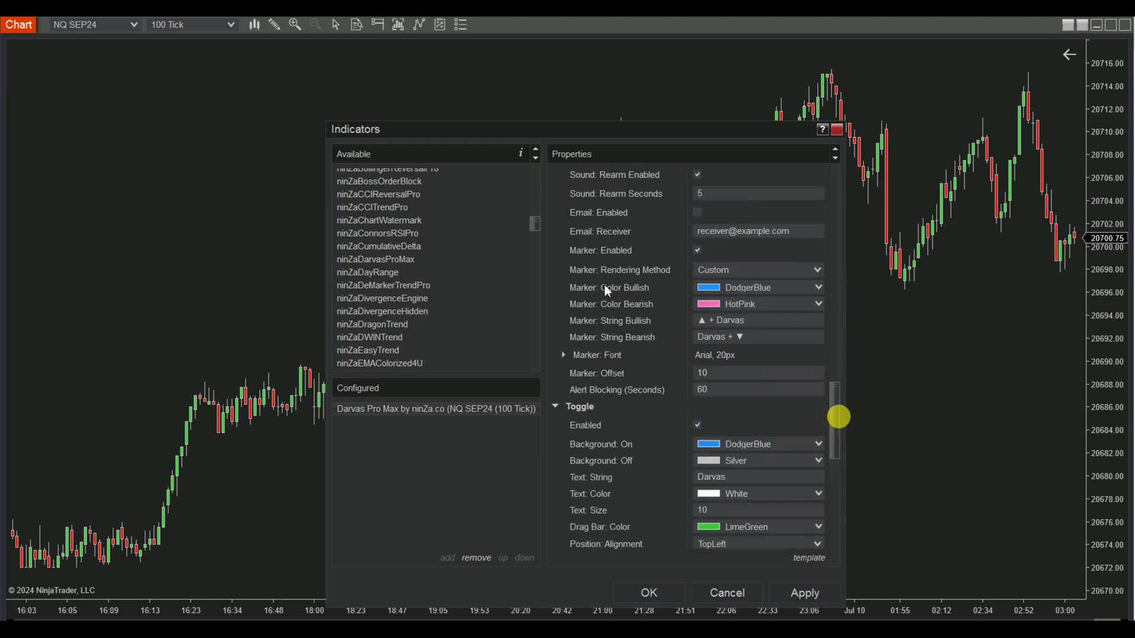
Set the bullish markers to White and the bearish markers to Yellow
{"action": "left_click", "coordinate": [819, 290]}
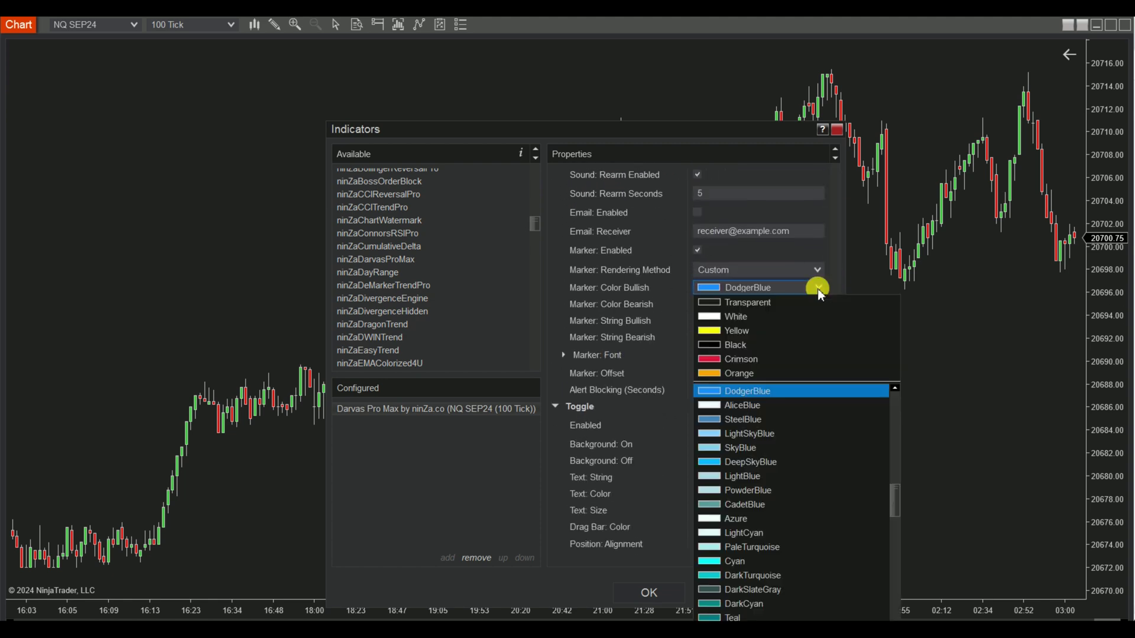
{"action": "left_click", "coordinate": [771, 317]}
{"action": "left_click", "coordinate": [793, 305]}
{"action": "left_click", "coordinate": [731, 351]}
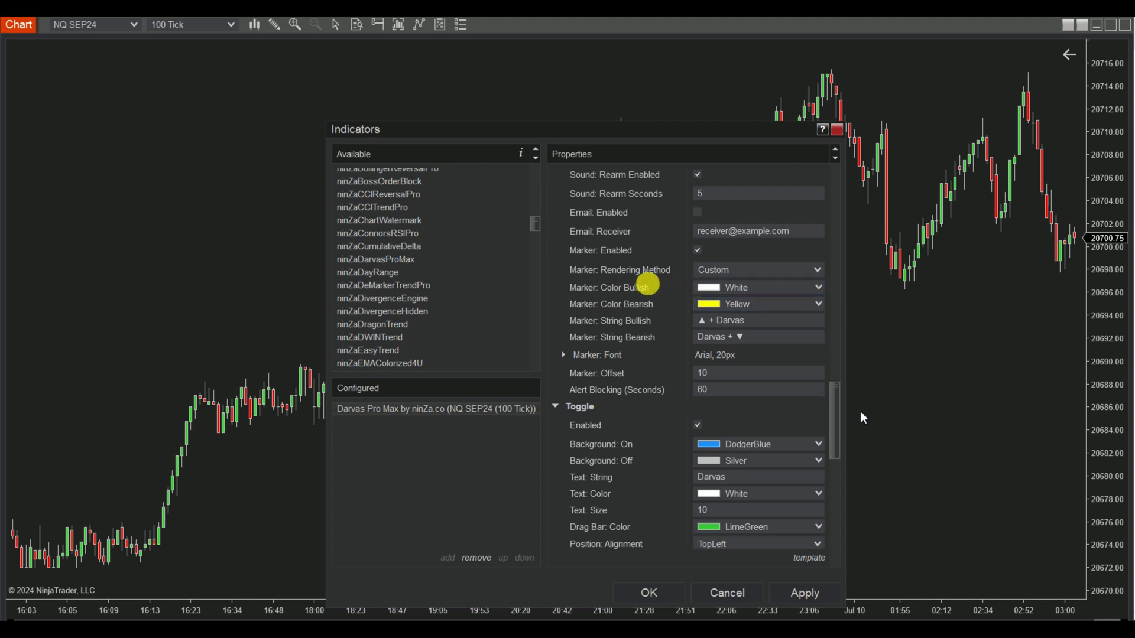
Colour the Signal: Trade plot MediumOrchid and turn off Auto scale
{"action": "left_click_drag", "start_coordinate": [836, 409], "coordinate": [834, 542]}
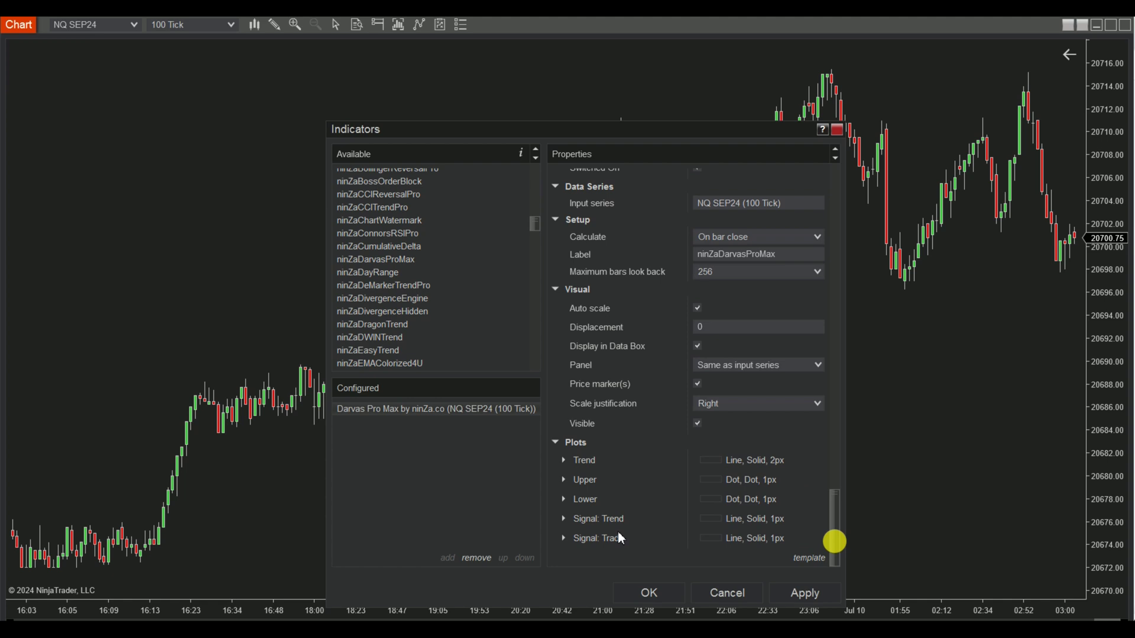
{"action": "left_click", "coordinate": [584, 535]}
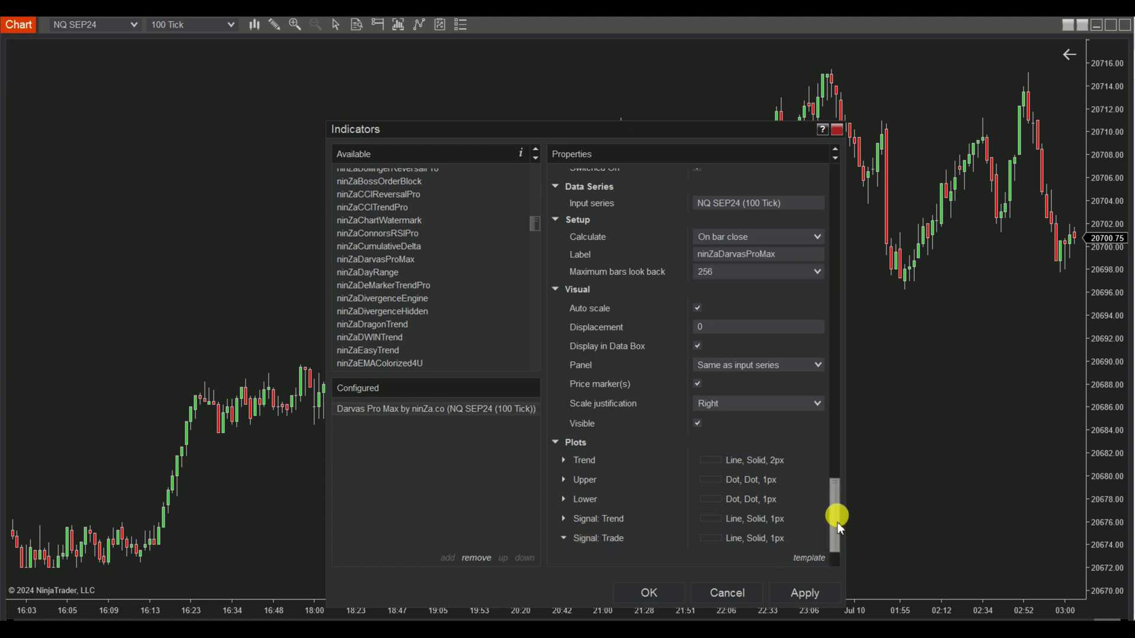
{"action": "left_click_drag", "start_coordinate": [837, 512], "coordinate": [836, 534]}
{"action": "left_click", "coordinate": [804, 486]}
{"action": "scroll", "coordinate": [792, 449], "scroll_direction": "down", "scroll_amount": 1}
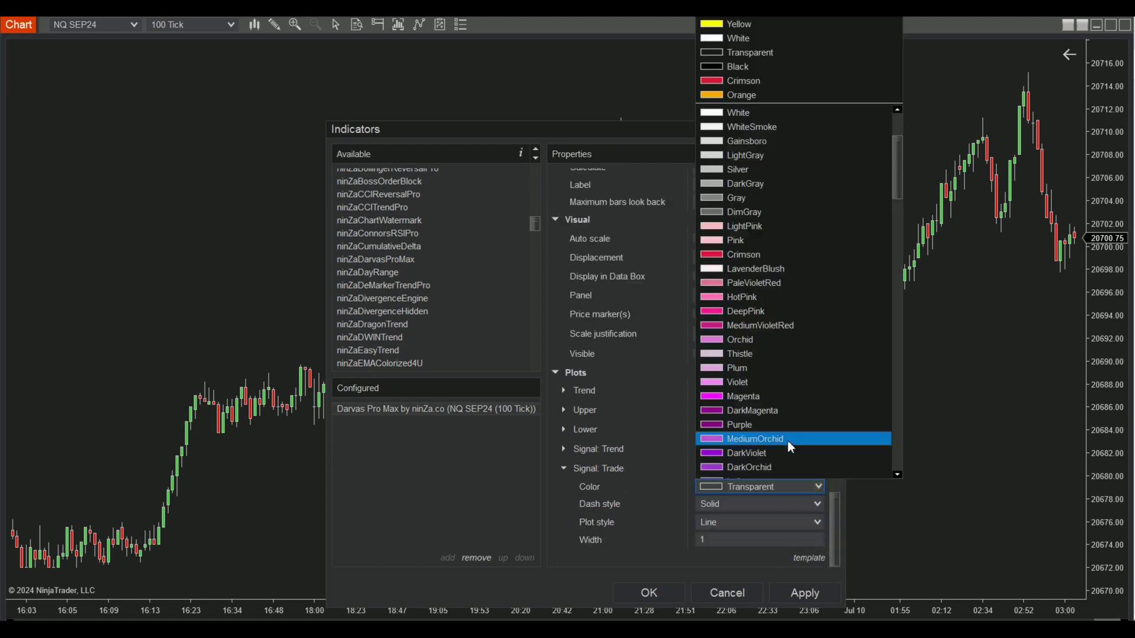
{"action": "left_click", "coordinate": [787, 440]}
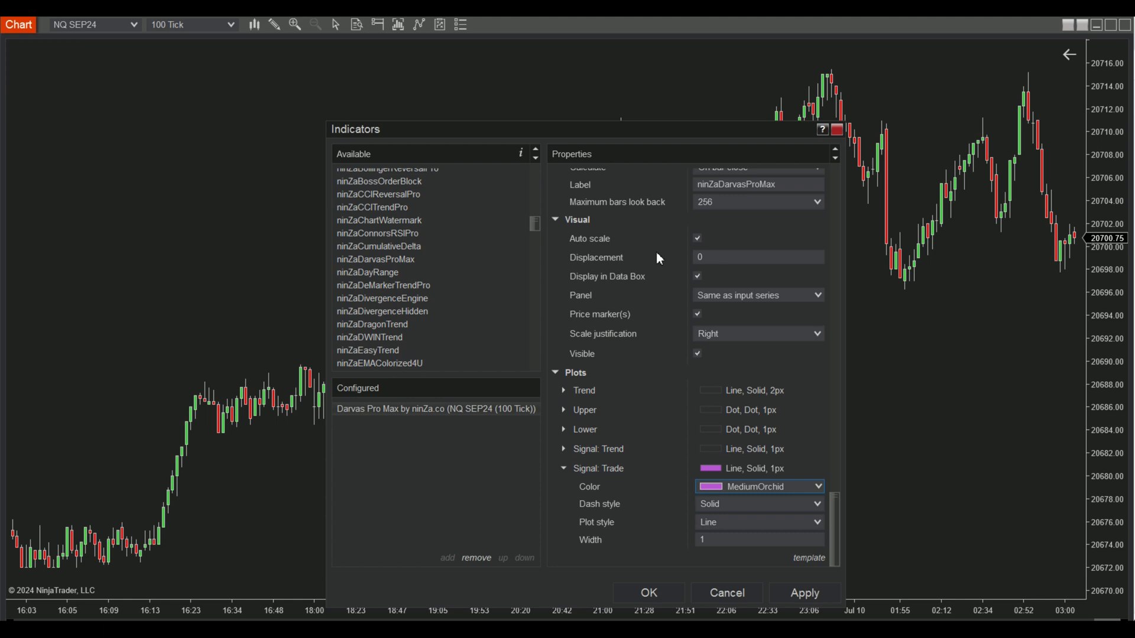
{"action": "left_click", "coordinate": [698, 237]}
Select ninZaEasyTrend and set its Period to 50
{"action": "left_click", "coordinate": [389, 350]}
{"action": "left_click_drag", "start_coordinate": [836, 482], "coordinate": [835, 185]}
{"action": "left_click", "coordinate": [662, 302]}
{"action": "type", "text": "50"}
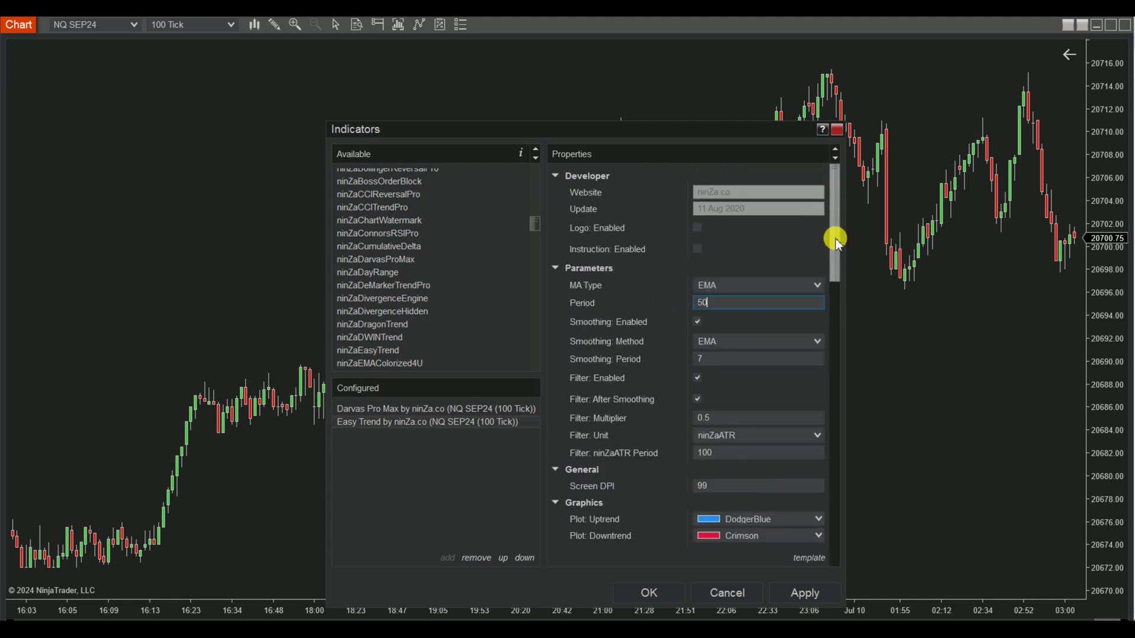
Colour the Signal: State plot Crimson and apply both indicators to the NQ SEP24 chart
{"action": "left_click_drag", "start_coordinate": [835, 238], "coordinate": [830, 562]}
{"action": "left_click", "coordinate": [594, 538]}
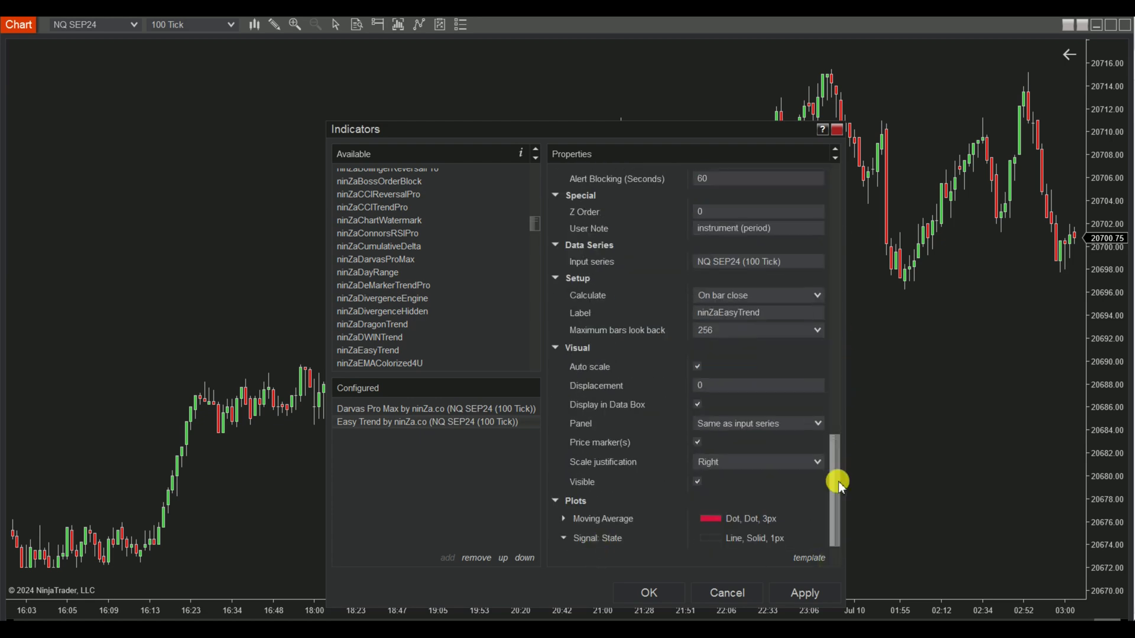
{"action": "left_click_drag", "start_coordinate": [838, 481], "coordinate": [834, 516]}
{"action": "left_click", "coordinate": [812, 488]}
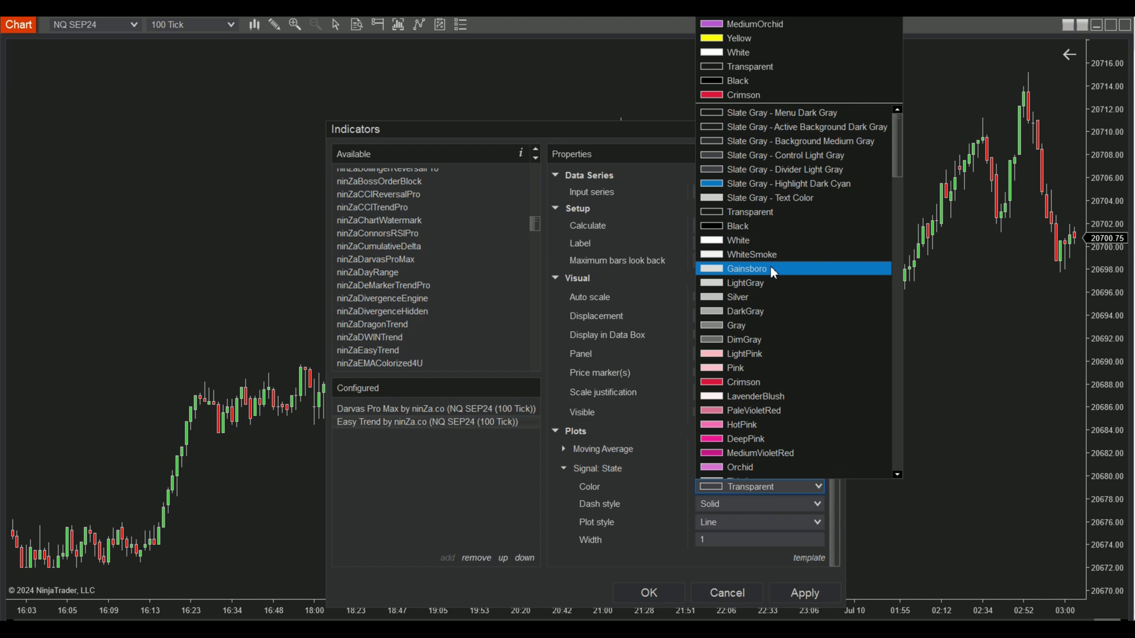
{"action": "left_click", "coordinate": [742, 378]}
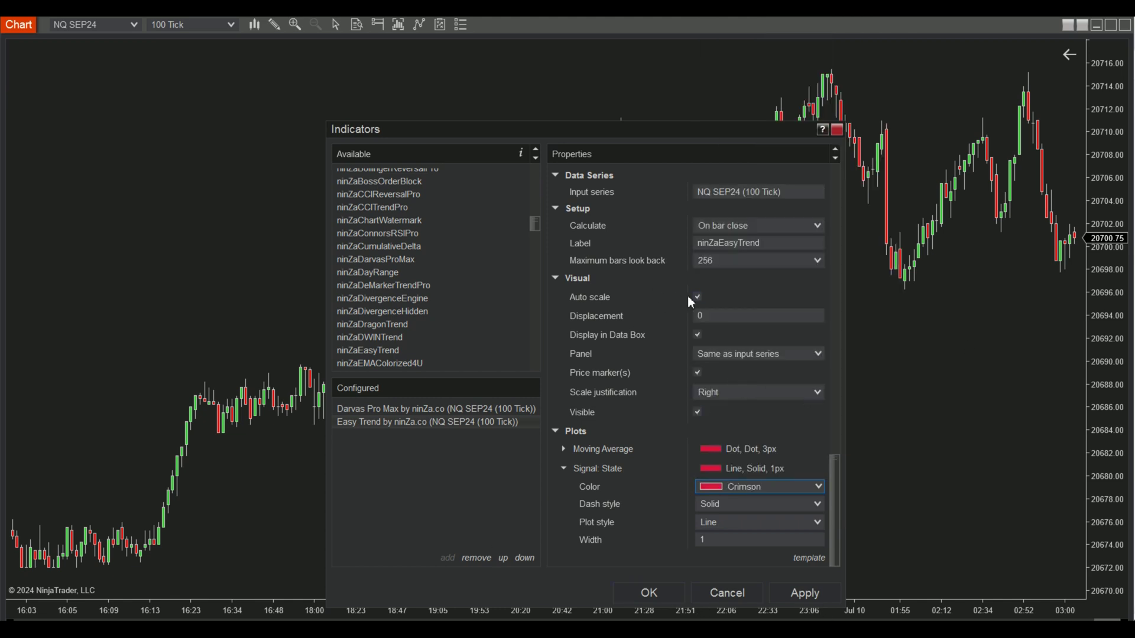
{"action": "key", "text": "Return"}
{"action": "left_click_drag", "start_coordinate": [503, 94], "coordinate": [539, 103]}
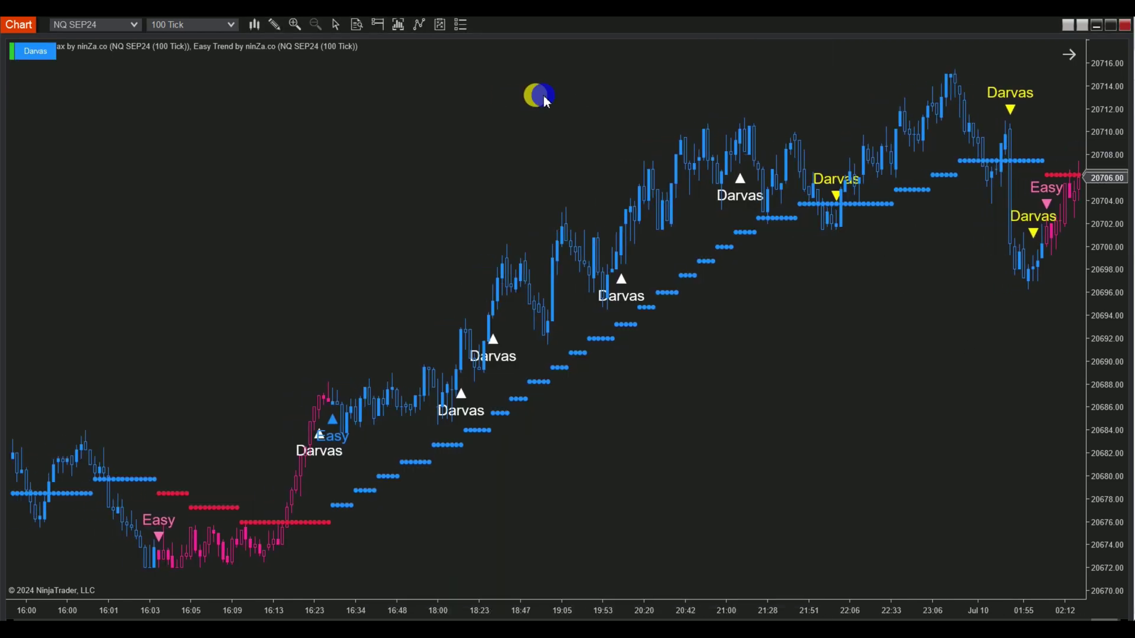
Show the Data Box, set the crosshair to Local, and trace bars to read signal values
{"action": "right_click", "coordinate": [544, 100]}
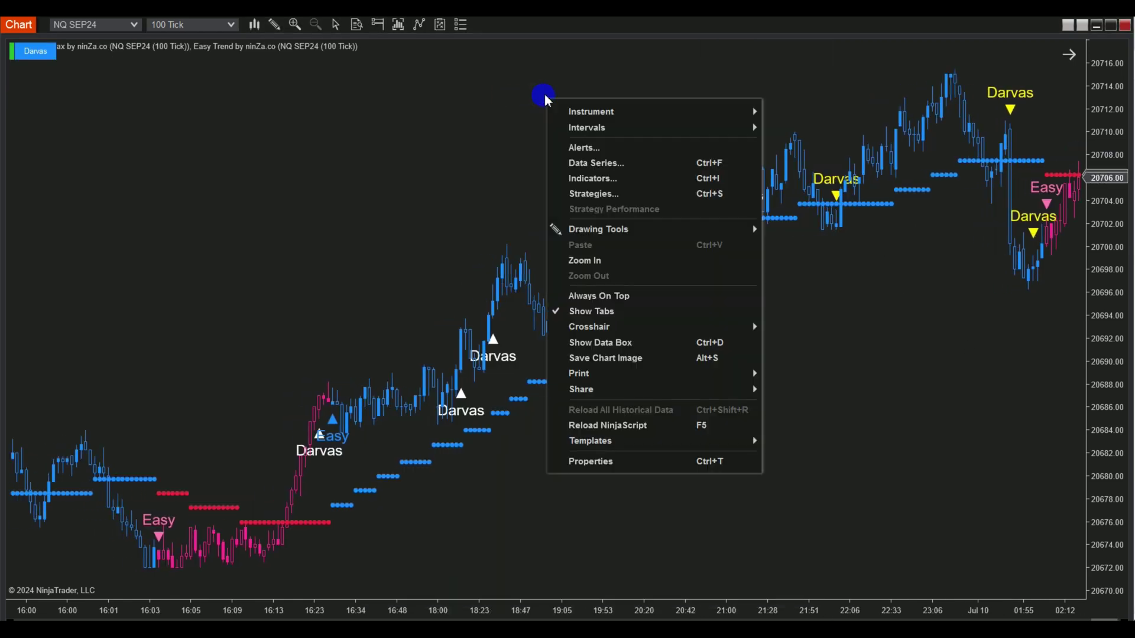
{"action": "left_click", "coordinate": [738, 341]}
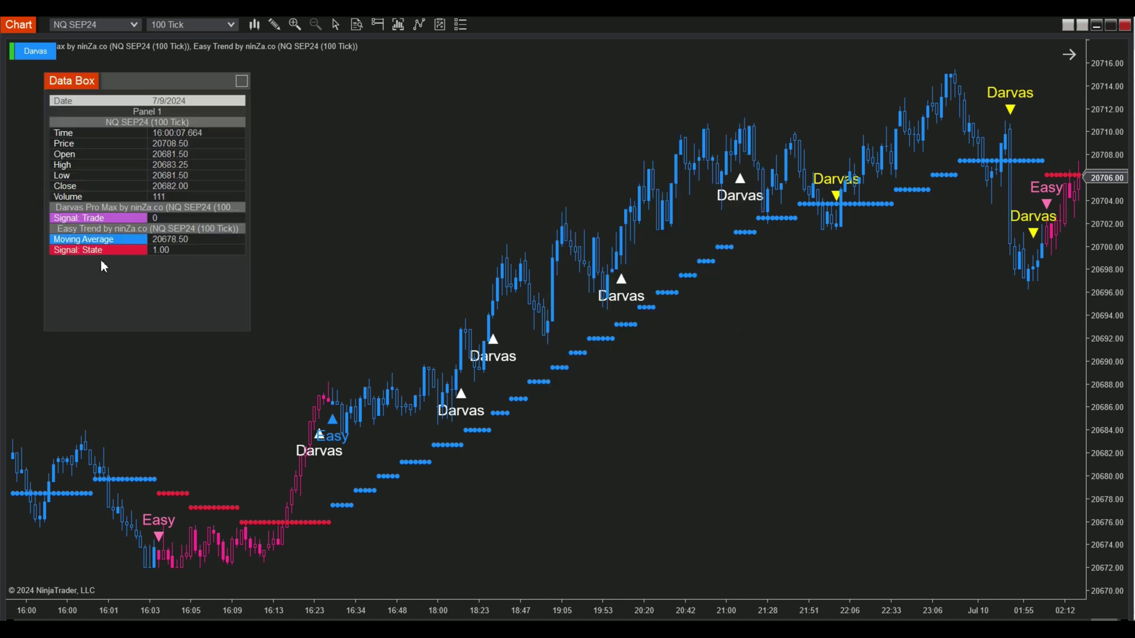
{"action": "left_click", "coordinate": [335, 26]}
{"action": "left_click", "coordinate": [356, 53]}
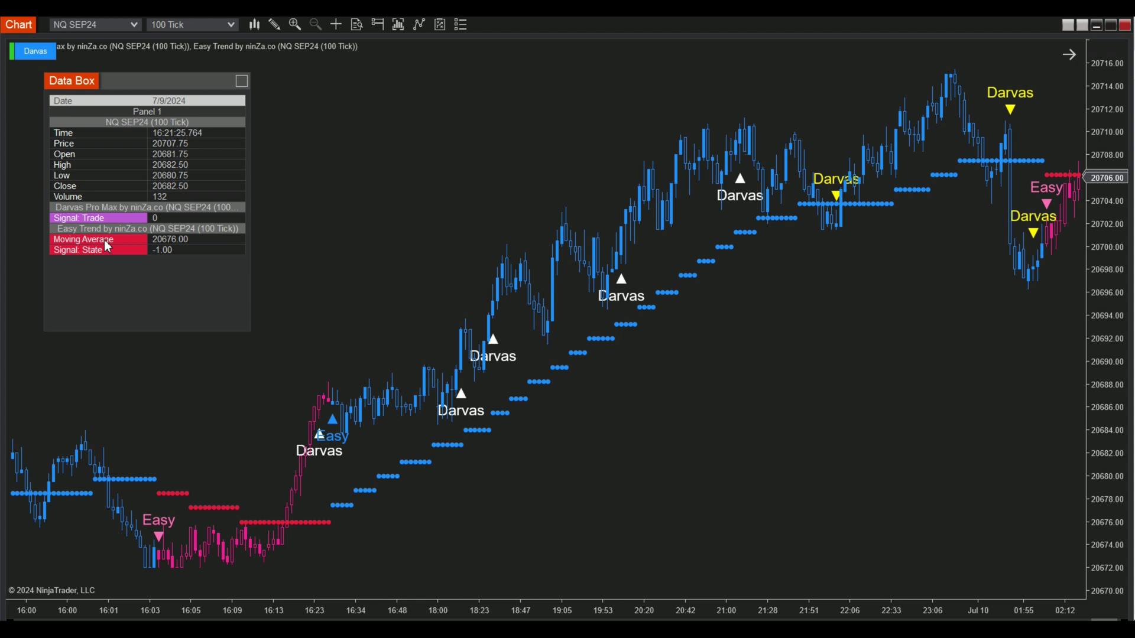
{"action": "left_click_drag", "start_coordinate": [64, 212], "coordinate": [220, 208]}
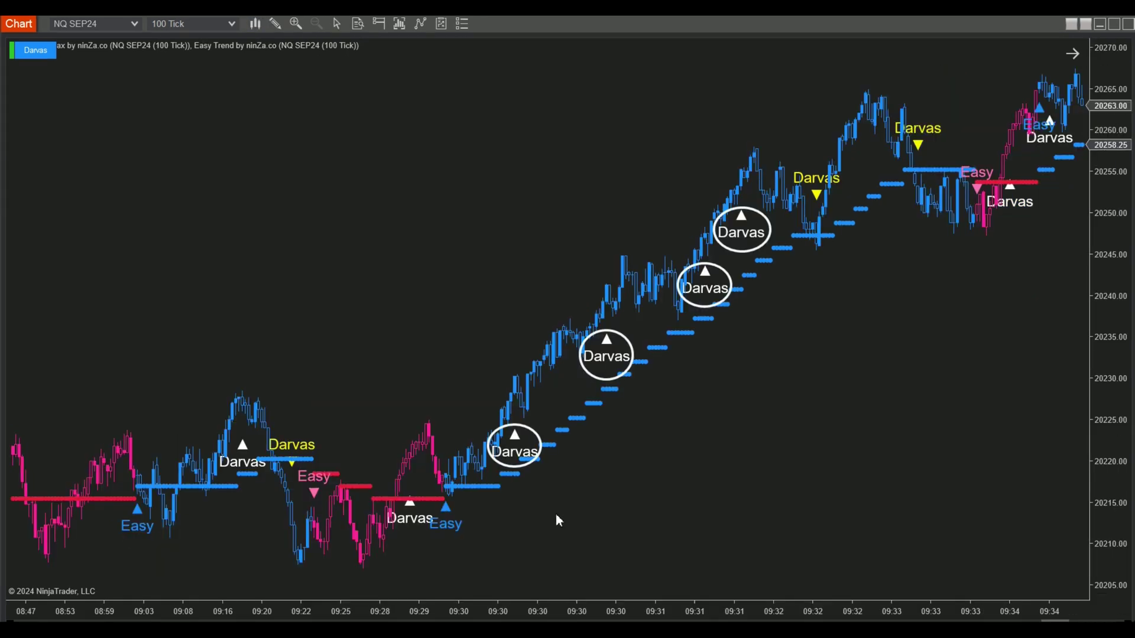
Pan the chart and point out the four circled Darvas signals in the uptrend
{"action": "left_click", "coordinate": [556, 514]}
{"action": "left_click_drag", "start_coordinate": [569, 519], "coordinate": [471, 511]}
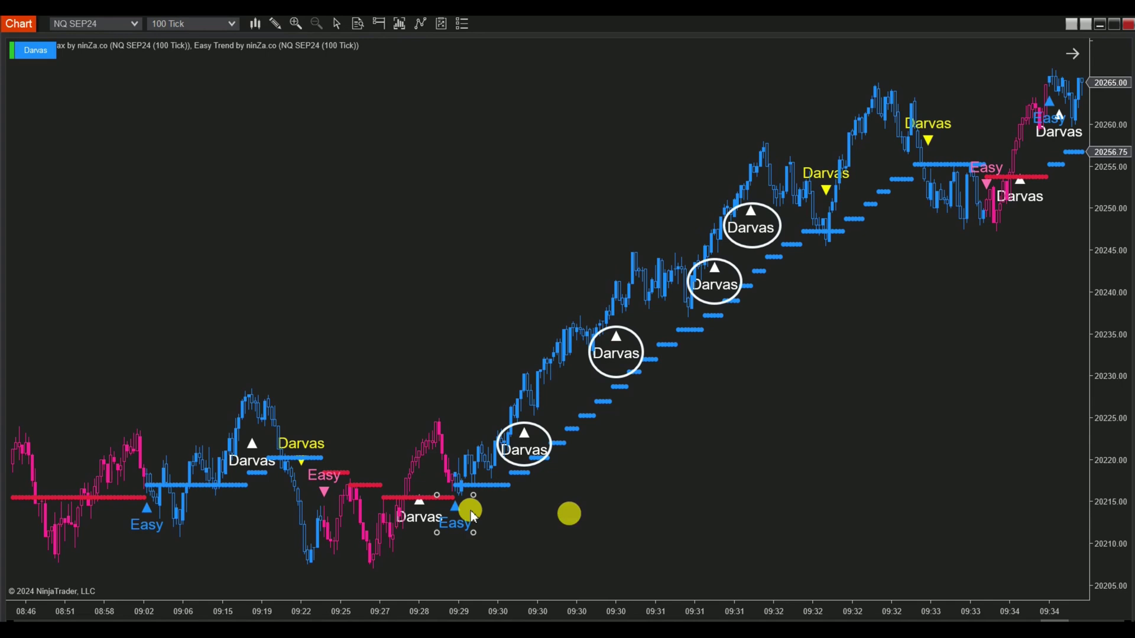
{"action": "left_click", "coordinate": [681, 519]}
{"action": "left_click", "coordinate": [532, 439]}
{"action": "left_click", "coordinate": [612, 367]}
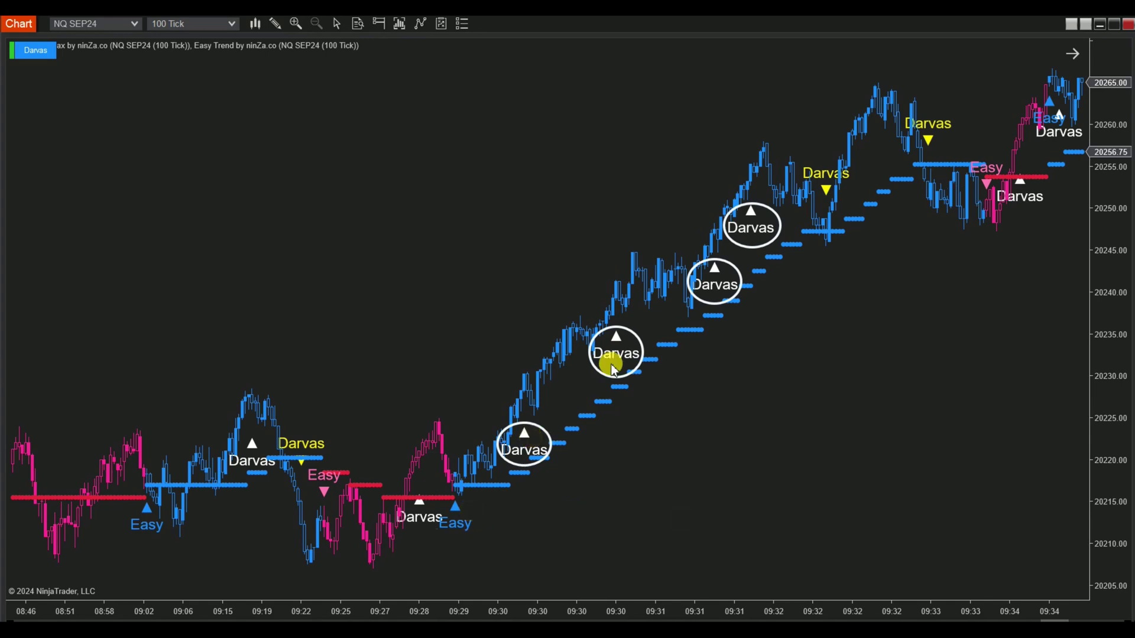
{"action": "left_click", "coordinate": [721, 289]}
{"action": "left_click", "coordinate": [756, 224]}
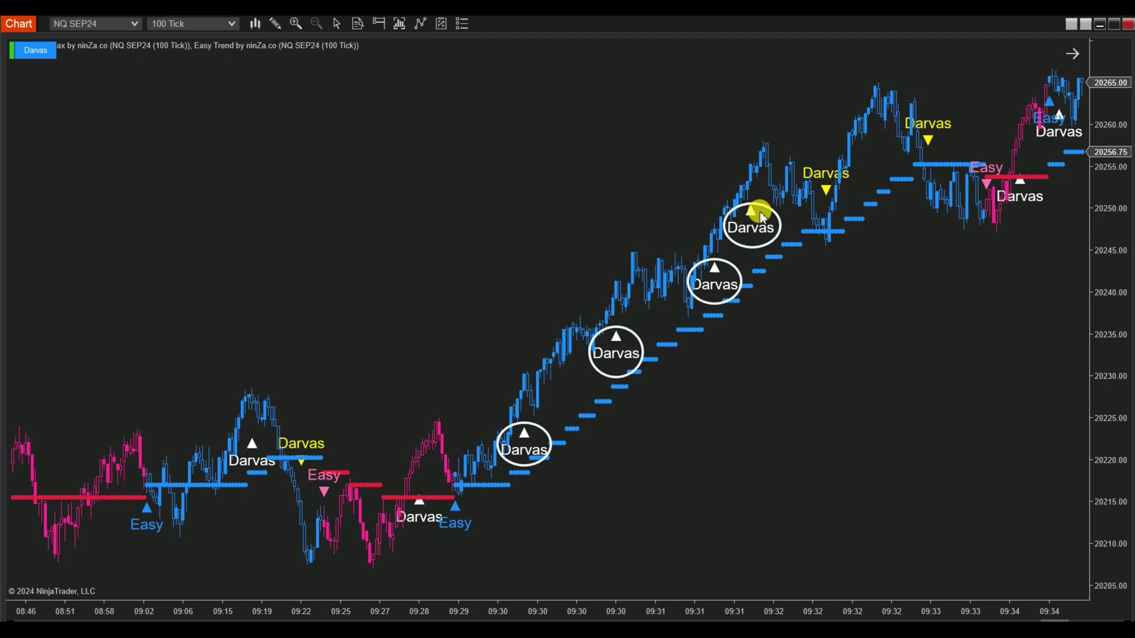
Pan back to the downtrend and point out the six circled Darvas sell signals
{"action": "left_click_drag", "start_coordinate": [733, 471], "coordinate": [828, 483]}
{"action": "left_click_drag", "start_coordinate": [599, 235], "coordinate": [1094, 347]}
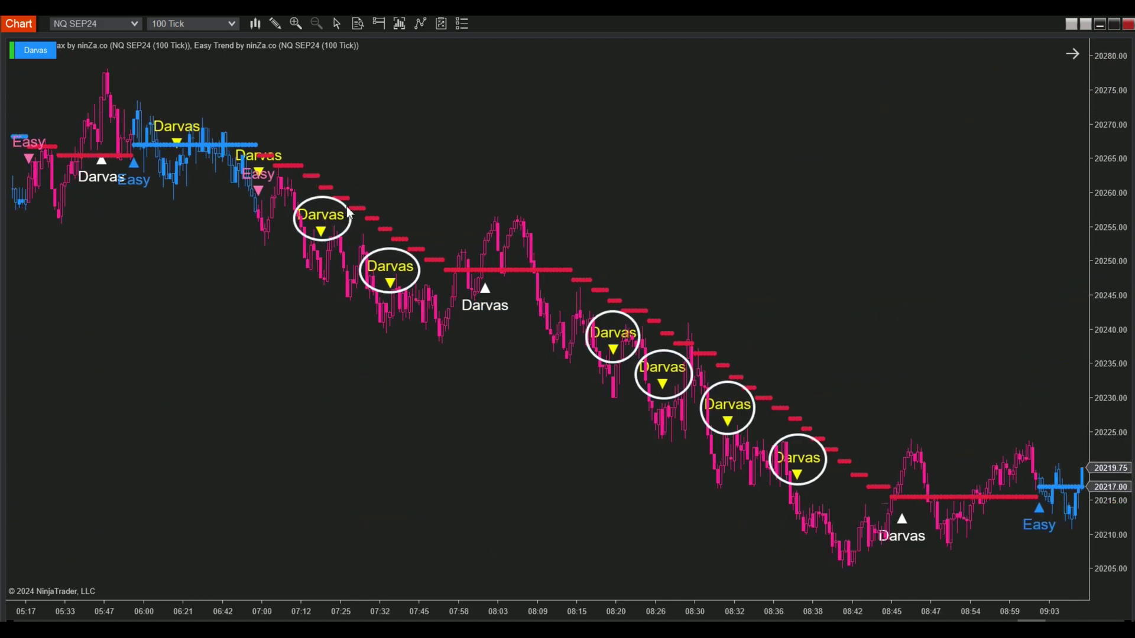
{"action": "left_click", "coordinate": [235, 216]}
{"action": "left_click", "coordinate": [327, 206]}
{"action": "left_click", "coordinate": [390, 255]}
{"action": "left_click", "coordinate": [614, 323]}
{"action": "left_click", "coordinate": [676, 382]}
{"action": "left_click", "coordinate": [729, 391]}
{"action": "left_click", "coordinate": [793, 449]}
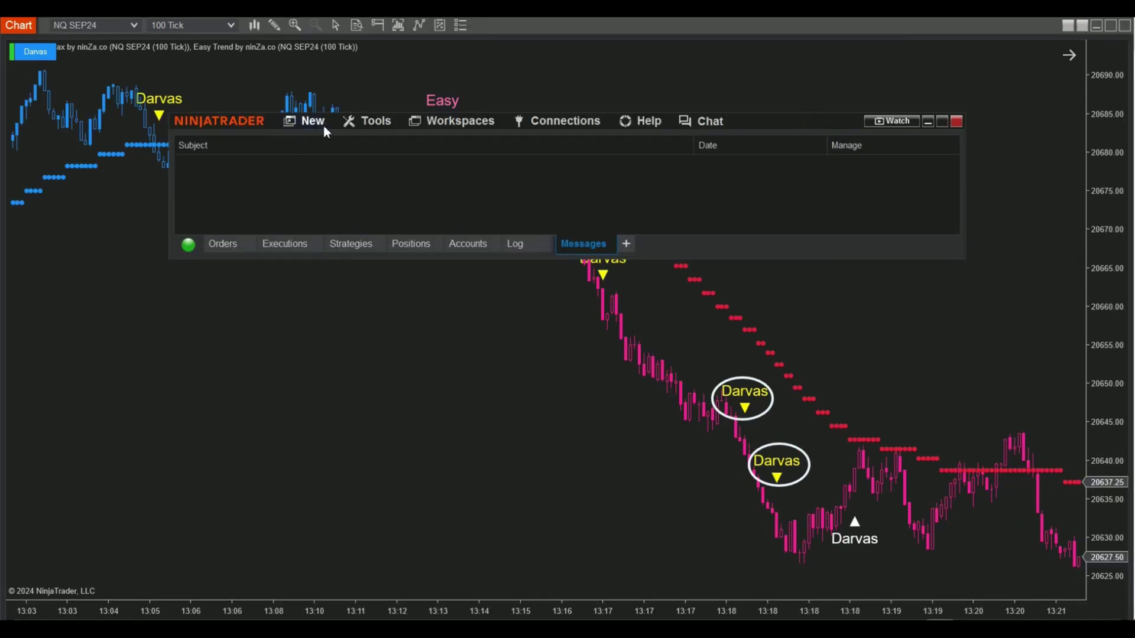
Launch the Strategy Builder from the Control Center and advance to the General page
{"action": "left_click", "coordinate": [324, 123]}
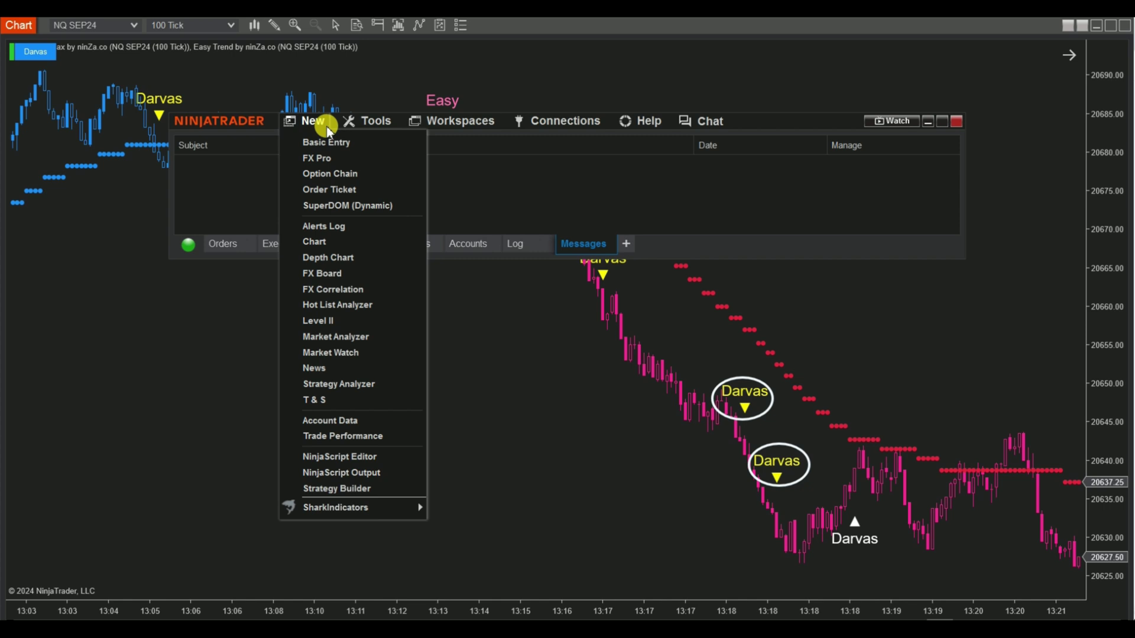
{"action": "left_click", "coordinate": [408, 494]}
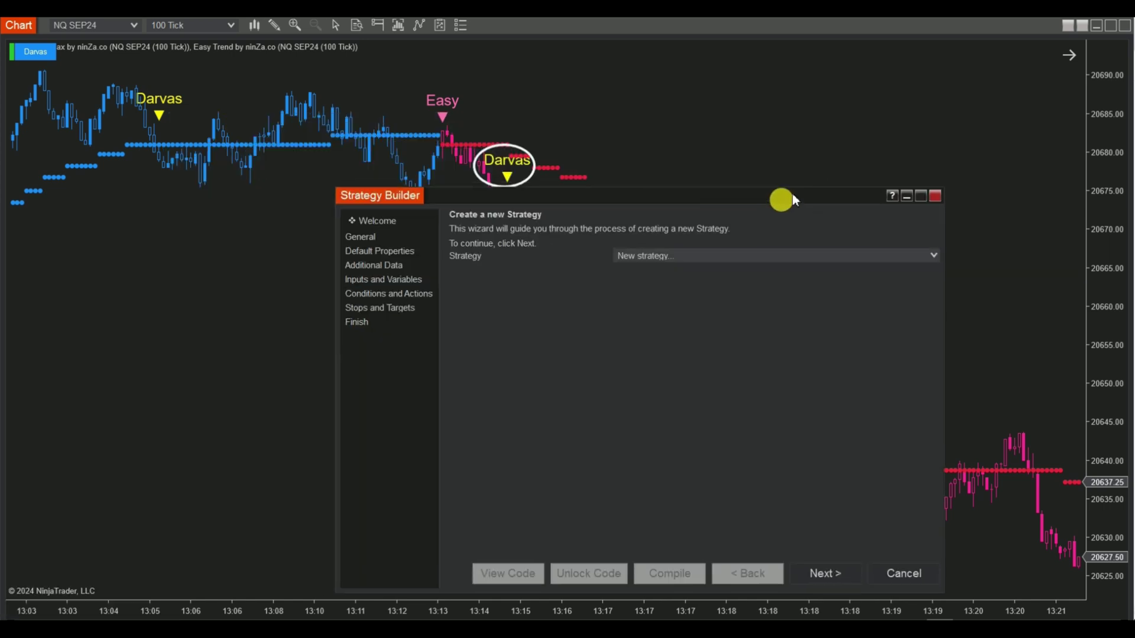
{"action": "left_click_drag", "start_coordinate": [792, 194], "coordinate": [744, 114]}
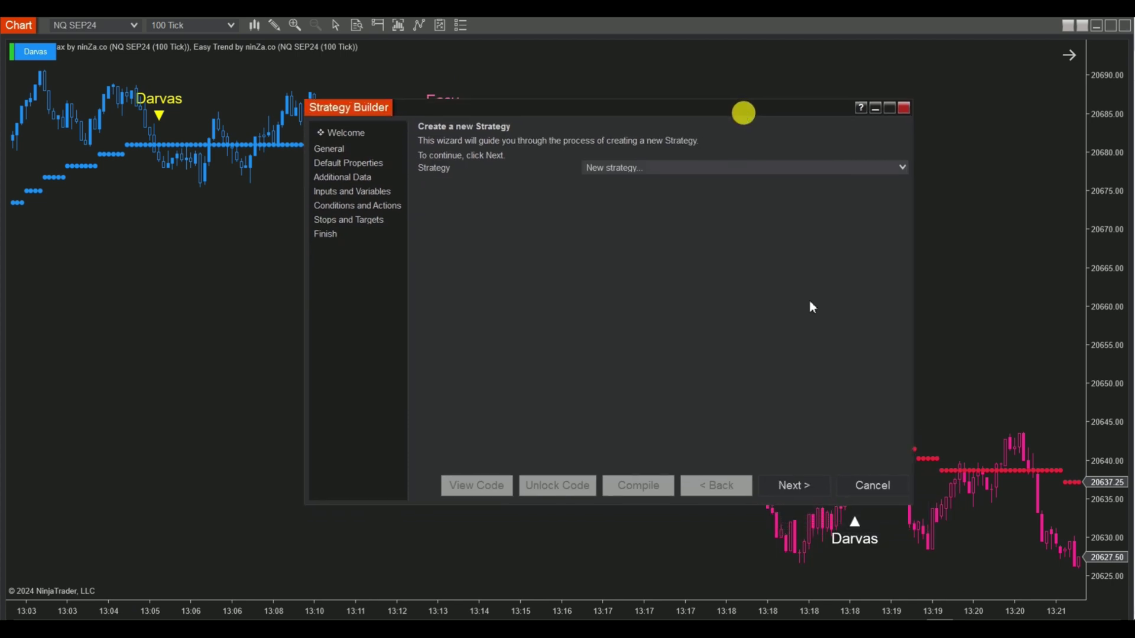
{"action": "left_click", "coordinate": [796, 486]}
Name the strategy DarvasProMaxEasyTrendGrace and add a new condition to Set 1
{"action": "type", "text": "Dar"}
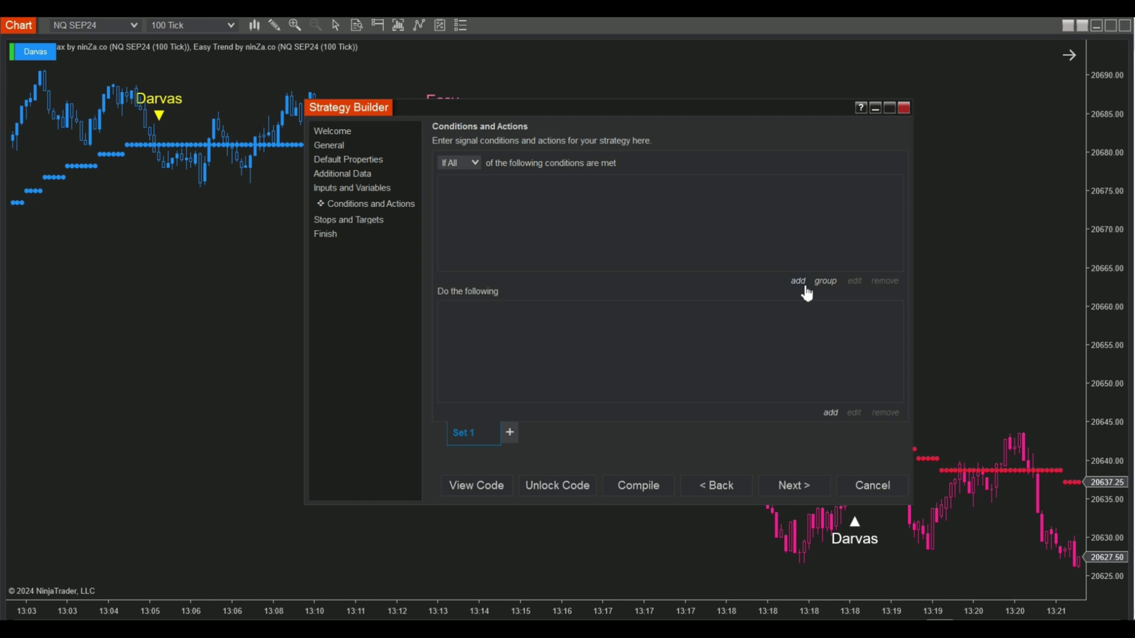
{"action": "left_click_drag", "start_coordinate": [313, 203], "coordinate": [414, 205]}
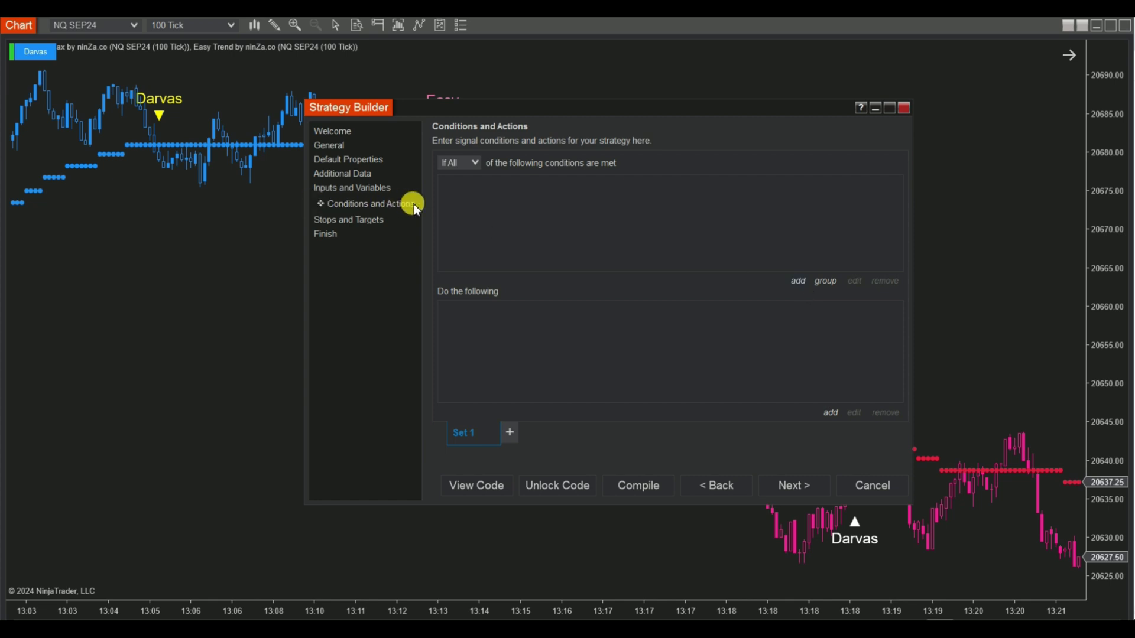
{"action": "left_click", "coordinate": [803, 285]}
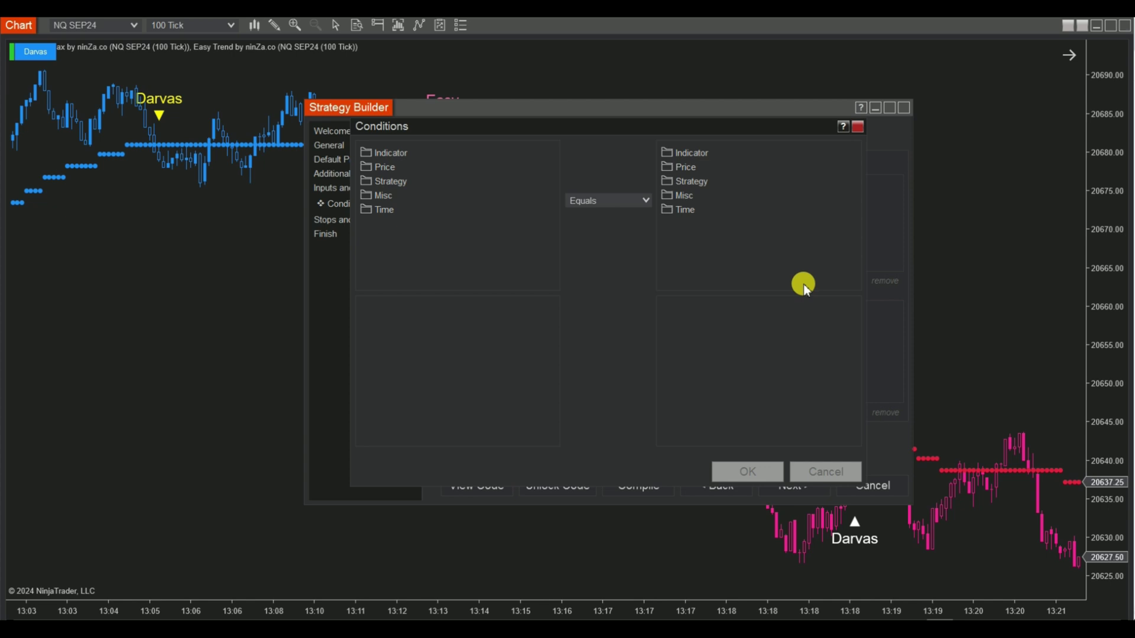
Choose ninZaDarvasProMax for the condition and set its Trend: Period to 5
{"action": "left_click", "coordinate": [544, 155]}
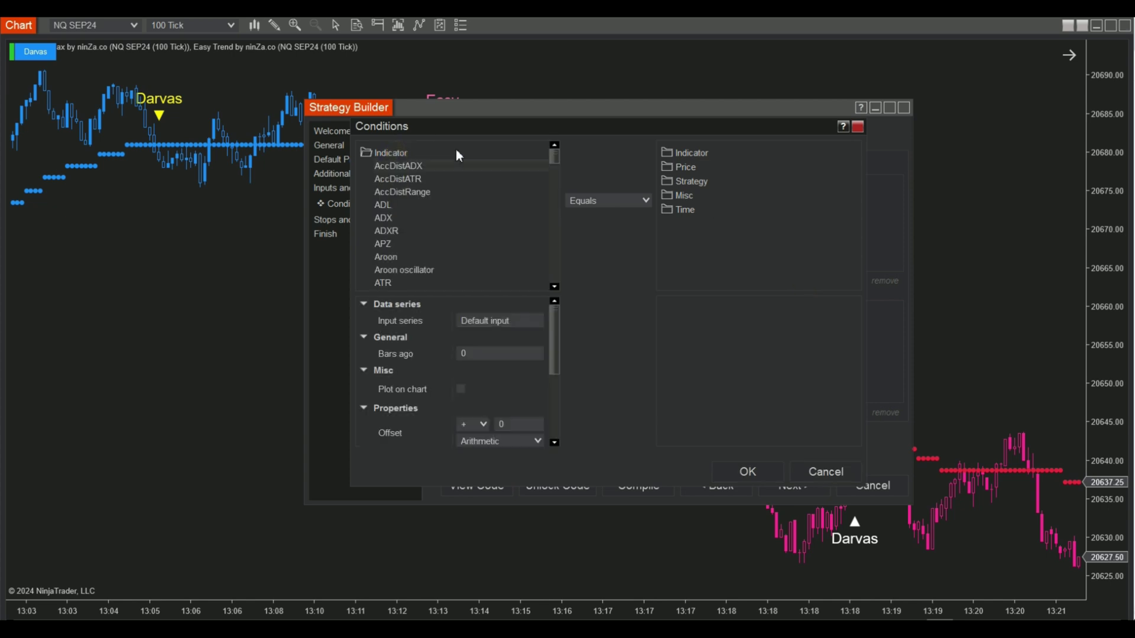
{"action": "left_click_drag", "start_coordinate": [552, 155], "coordinate": [555, 192]}
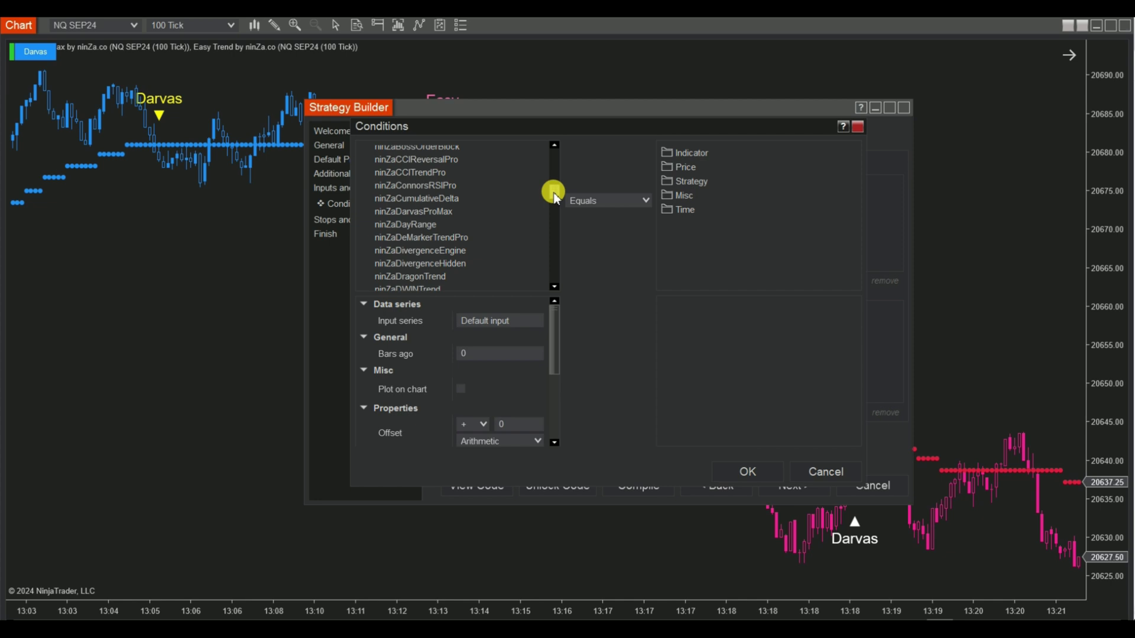
{"action": "left_click", "coordinate": [437, 212]}
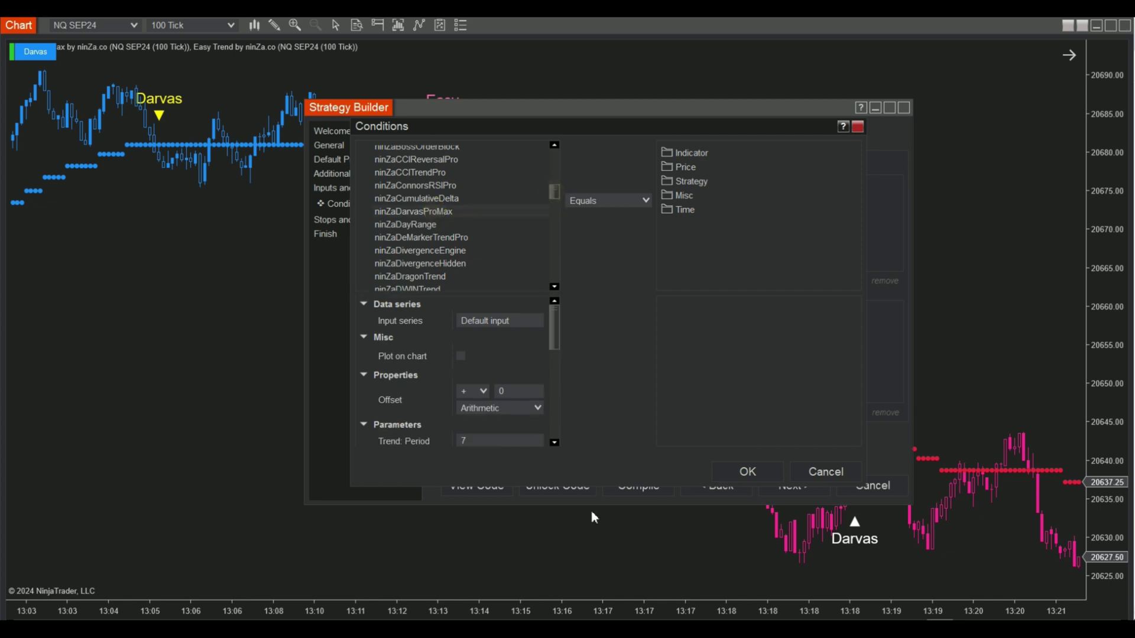
{"action": "left_click_drag", "start_coordinate": [593, 486], "coordinate": [599, 567]}
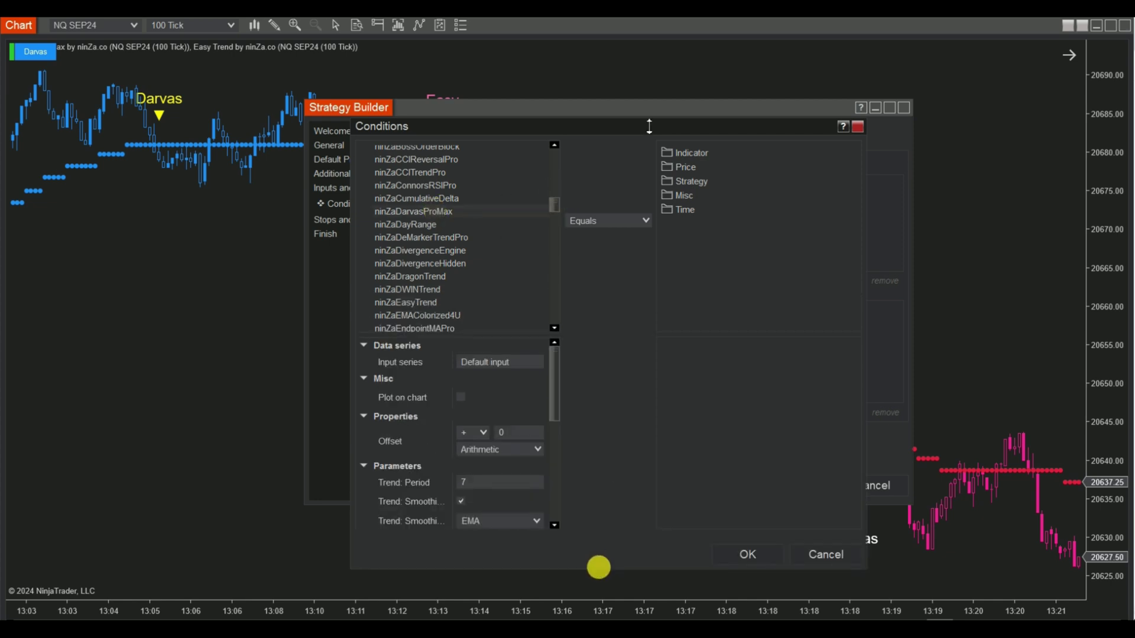
{"action": "left_click_drag", "start_coordinate": [632, 128], "coordinate": [629, 82]}
{"action": "left_click", "coordinate": [552, 337]}
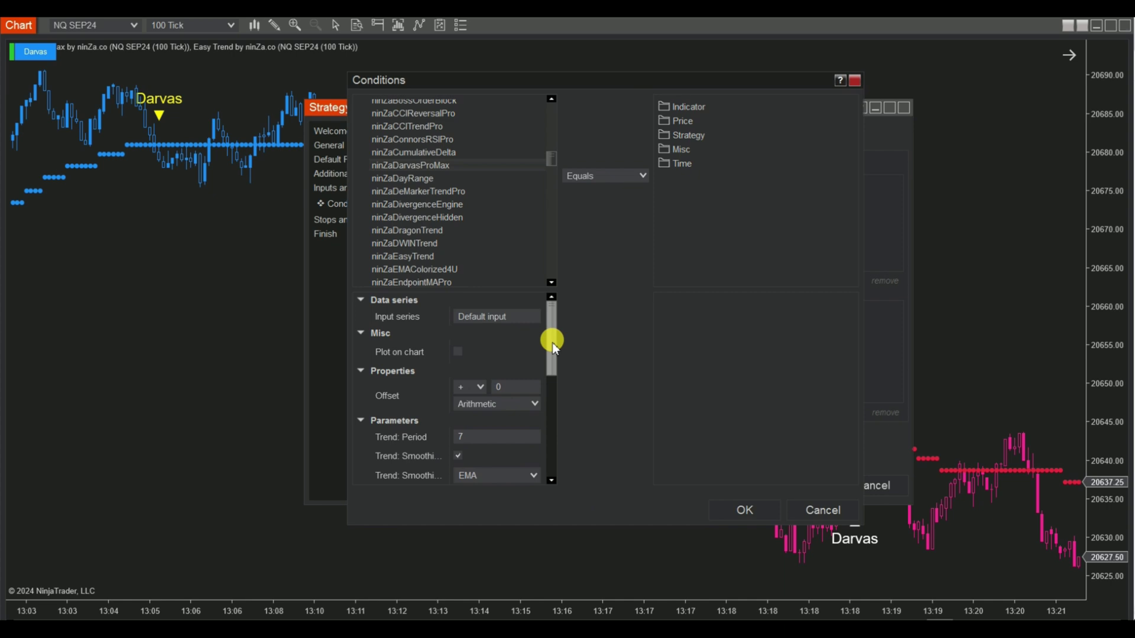
{"action": "left_click_drag", "start_coordinate": [553, 341], "coordinate": [551, 358]}
{"action": "left_click", "coordinate": [430, 390]}
{"action": "type", "text": "5"}
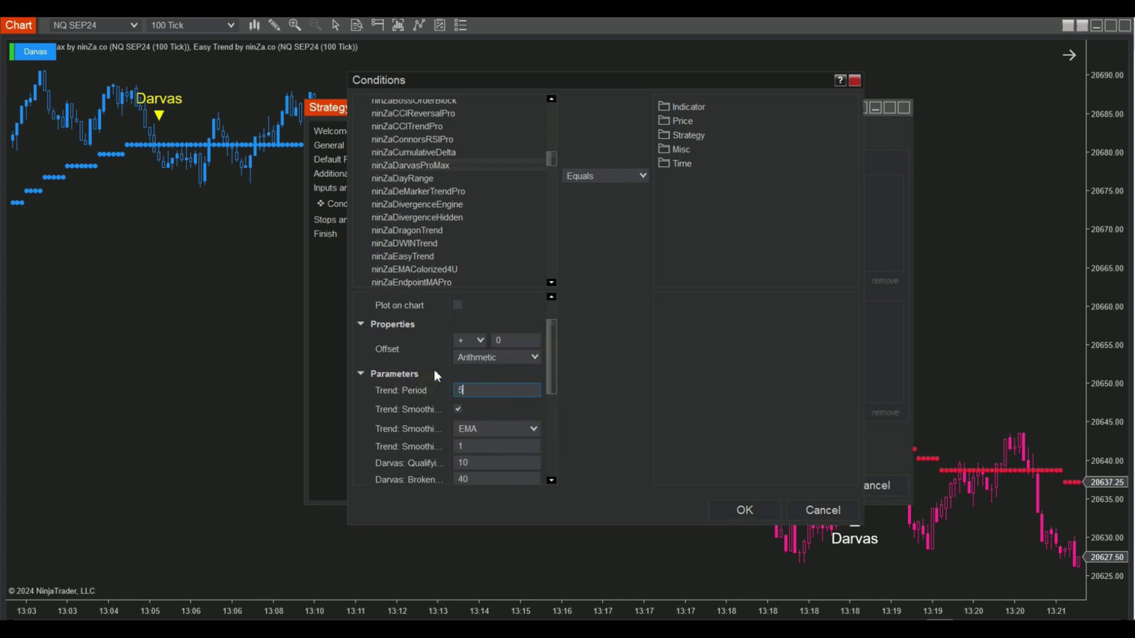
{"action": "left_click_drag", "start_coordinate": [548, 350], "coordinate": [550, 420]}
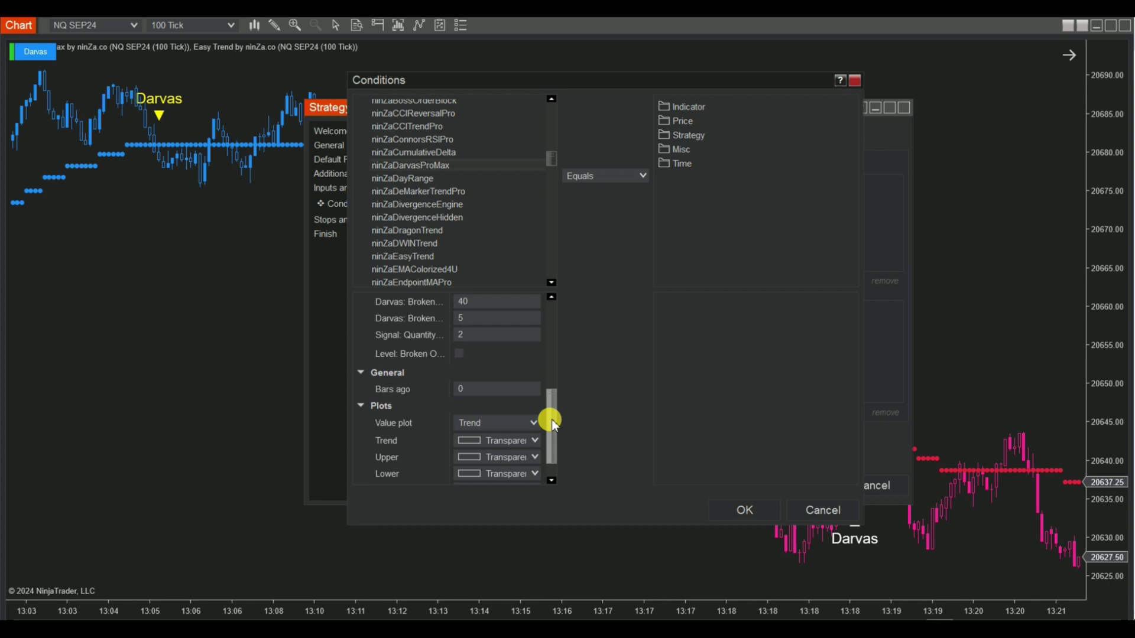
Make the condition Signal_Trade equals numeric value 1 and confirm it
{"action": "left_click", "coordinate": [534, 421]}
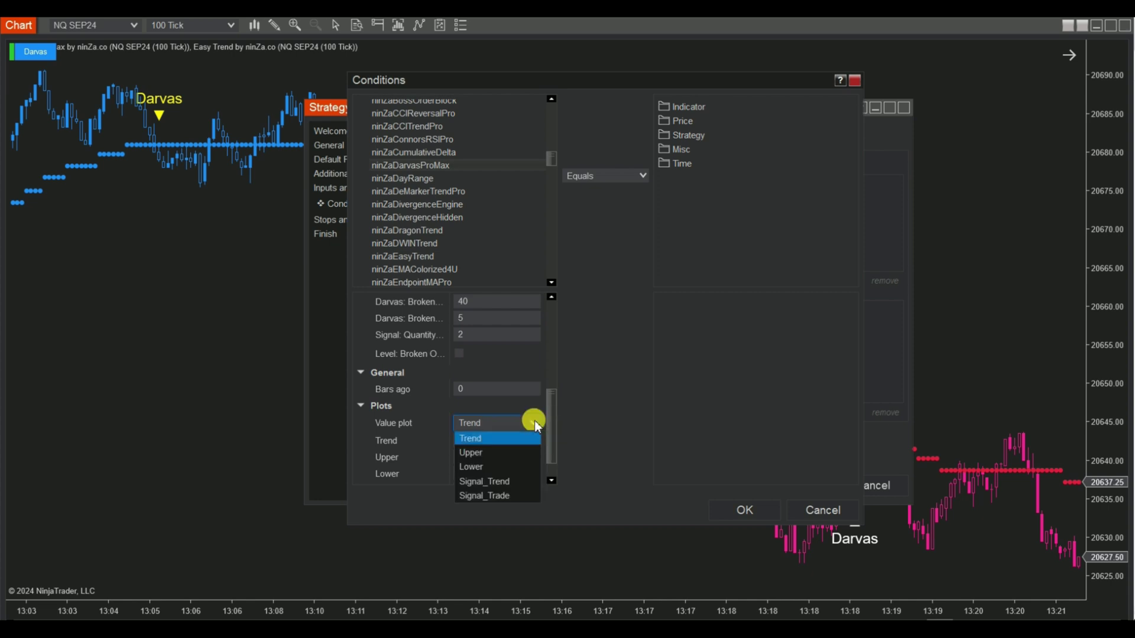
{"action": "left_click", "coordinate": [502, 496]}
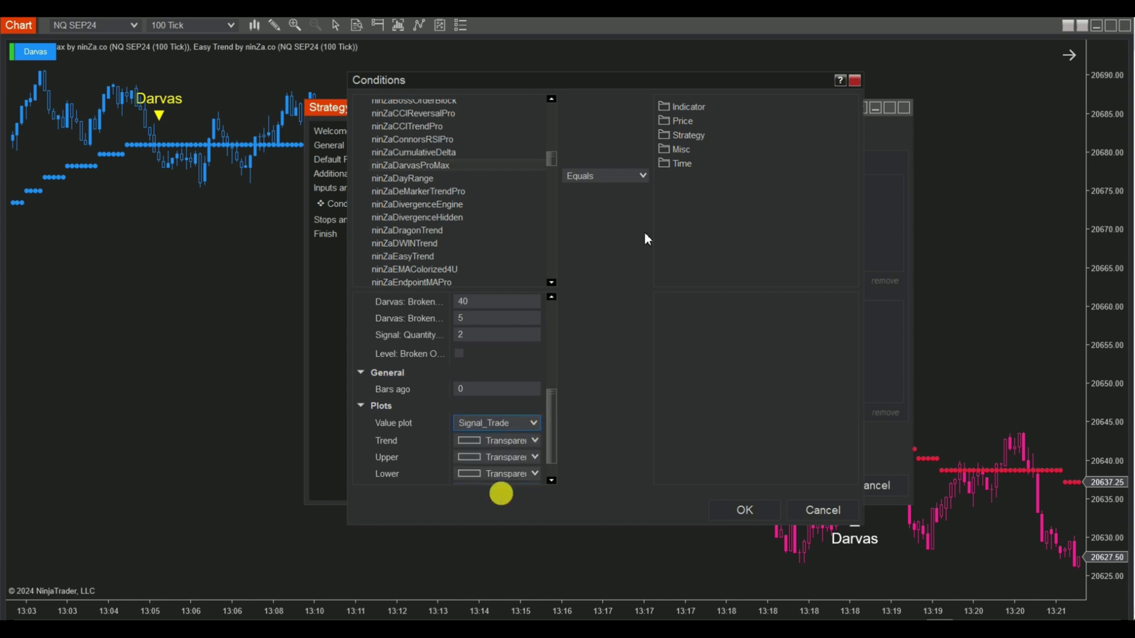
{"action": "left_click", "coordinate": [644, 175]}
{"action": "left_click", "coordinate": [645, 175]}
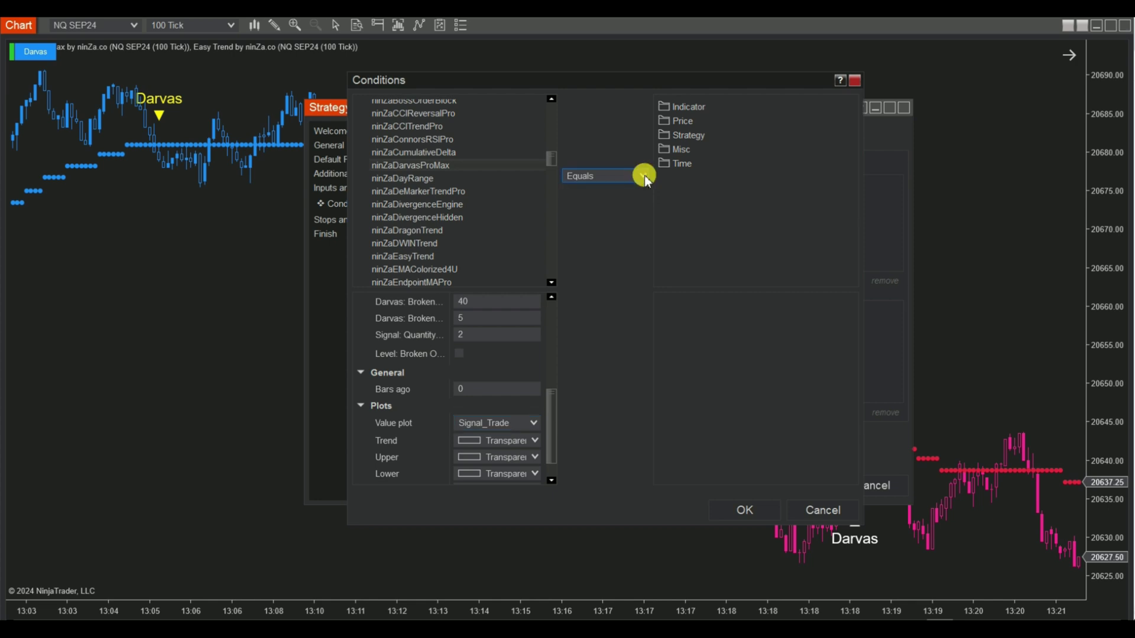
{"action": "double_click", "coordinate": [686, 151]}
{"action": "left_click_drag", "start_coordinate": [850, 181], "coordinate": [854, 230]}
{"action": "left_click", "coordinate": [722, 236]}
{"action": "left_click", "coordinate": [776, 315]}
{"action": "type", "text": "1"}
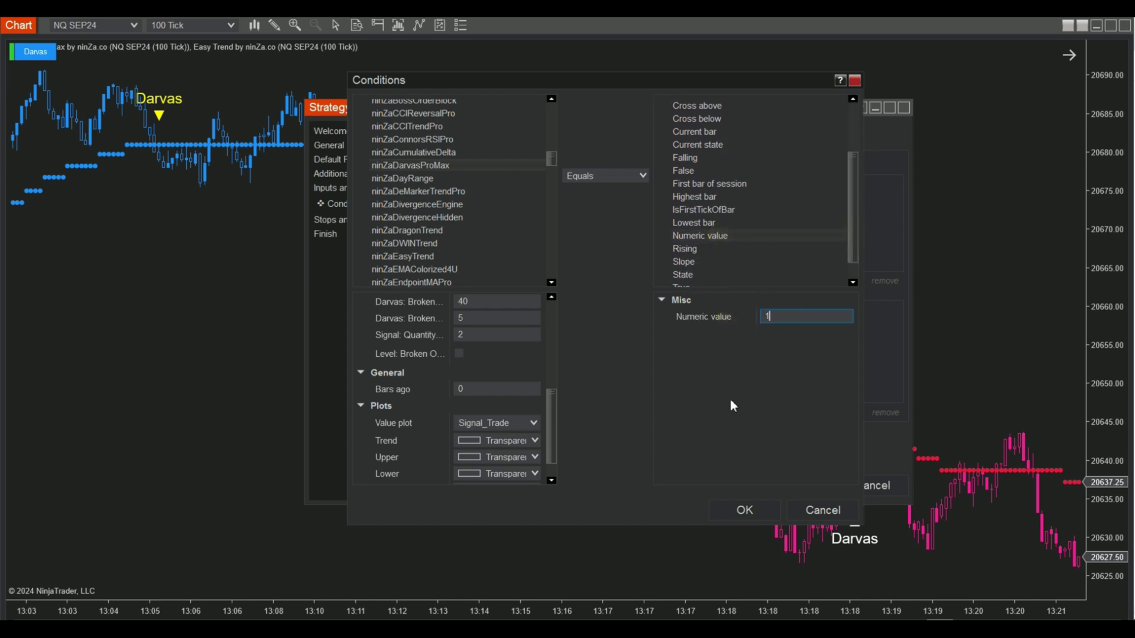
{"action": "left_click", "coordinate": [744, 511]}
{"action": "right_click", "coordinate": [718, 178]}
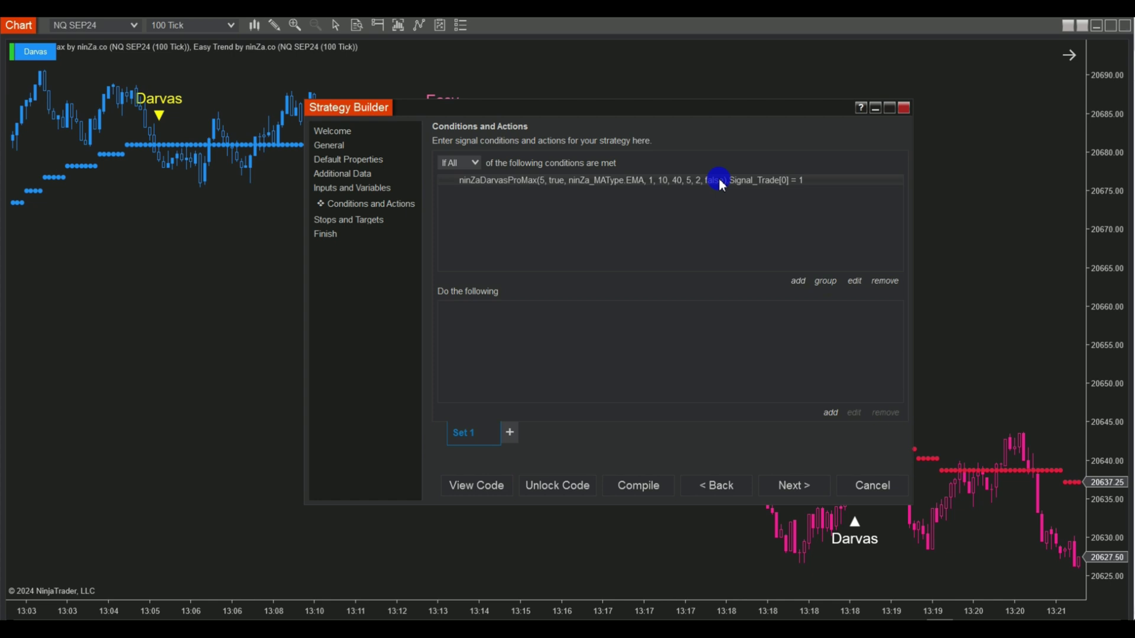
Paste a duplicate of the Darvas Signal_Trade condition into Set 1
{"action": "left_click", "coordinate": [744, 191]}
{"action": "right_click", "coordinate": [662, 197]}
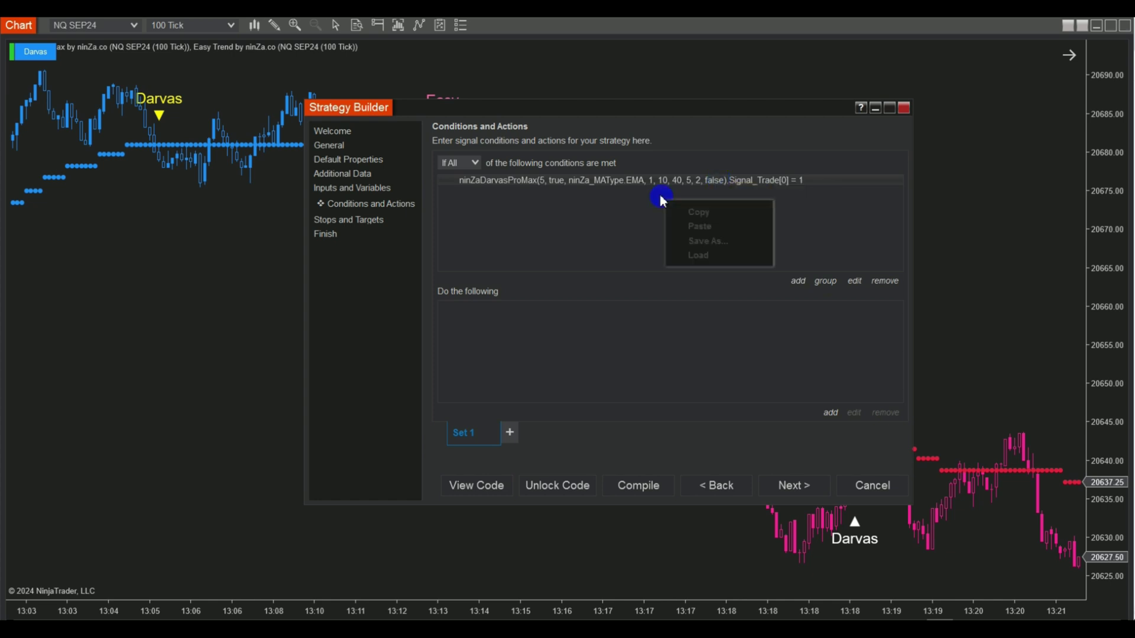
{"action": "left_click", "coordinate": [715, 227]}
Change the copy to check Signal_Trade one bar ago is not equal to 1
{"action": "left_click", "coordinate": [854, 282]}
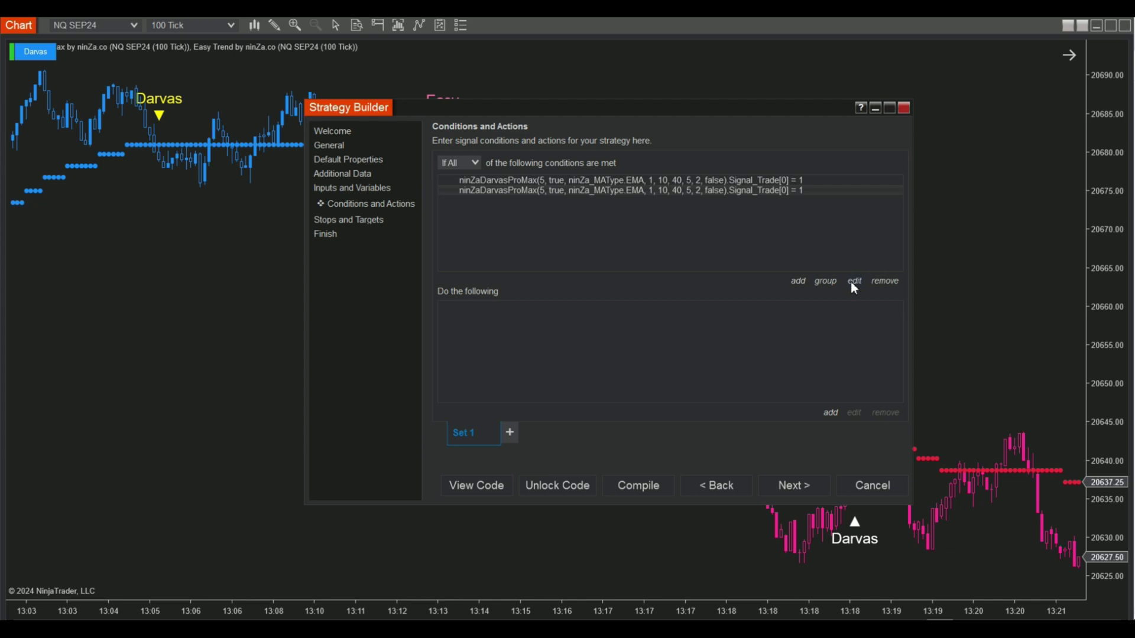
{"action": "left_click_drag", "start_coordinate": [556, 328], "coordinate": [553, 435]}
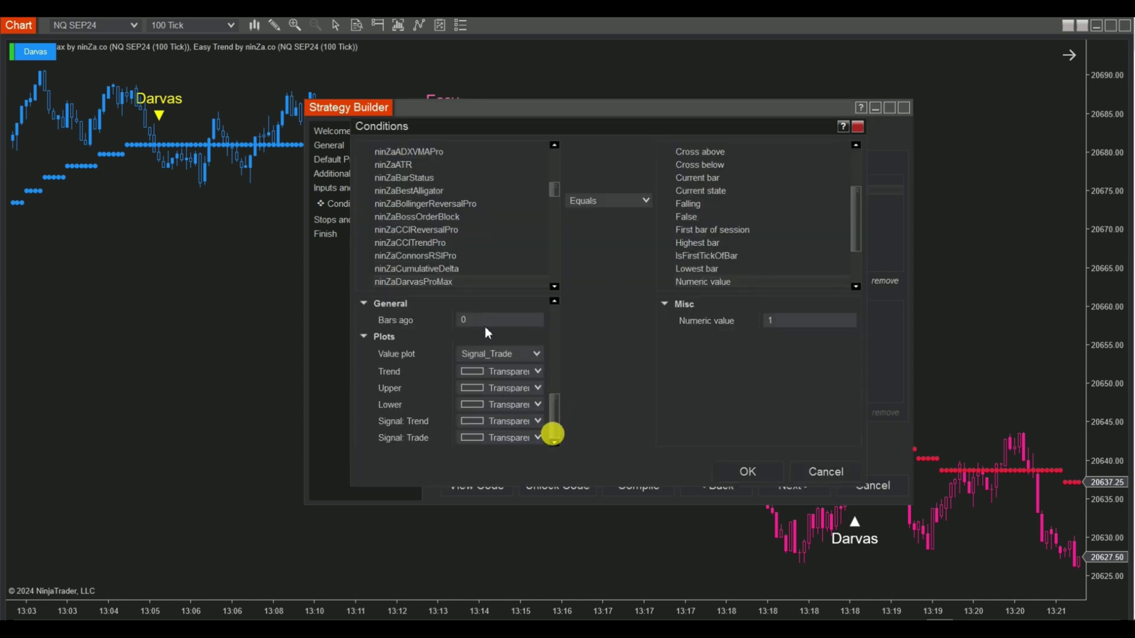
{"action": "left_click", "coordinate": [443, 321]}
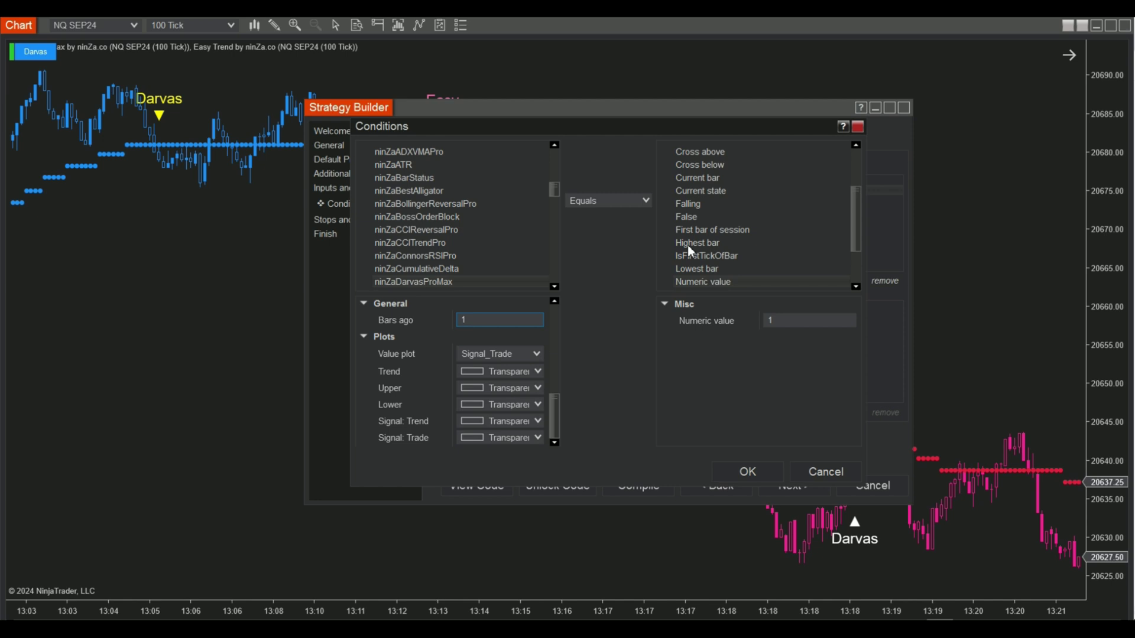
{"action": "left_click", "coordinate": [650, 202]}
{"action": "left_click", "coordinate": [602, 311]}
{"action": "left_click", "coordinate": [748, 471]}
{"action": "left_click", "coordinate": [801, 285]}
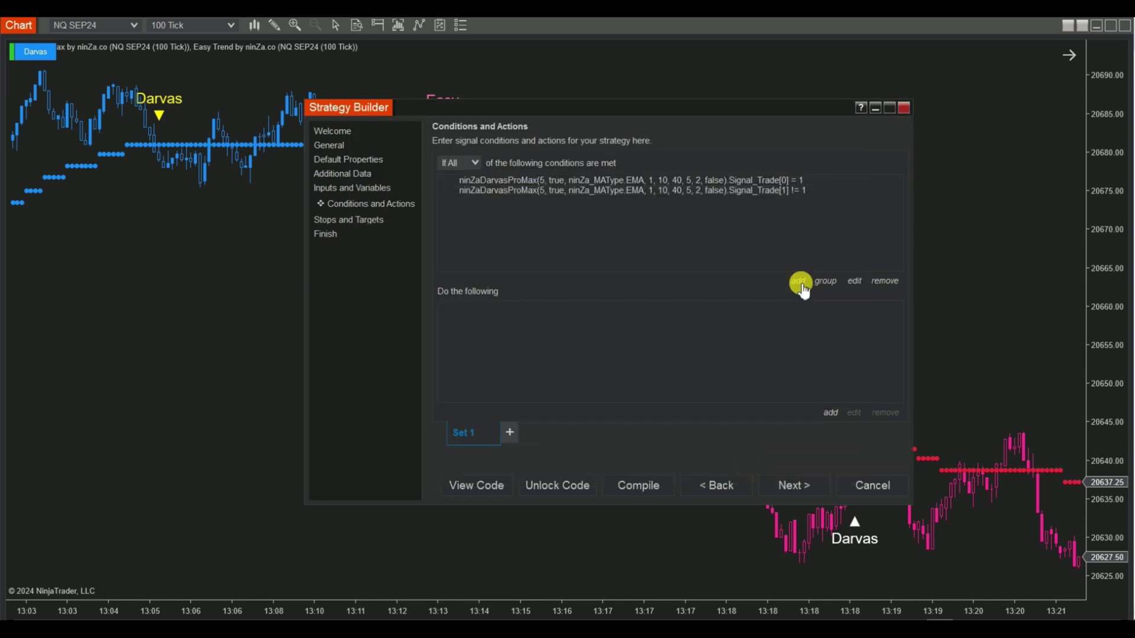
{"action": "left_click", "coordinate": [391, 155]}
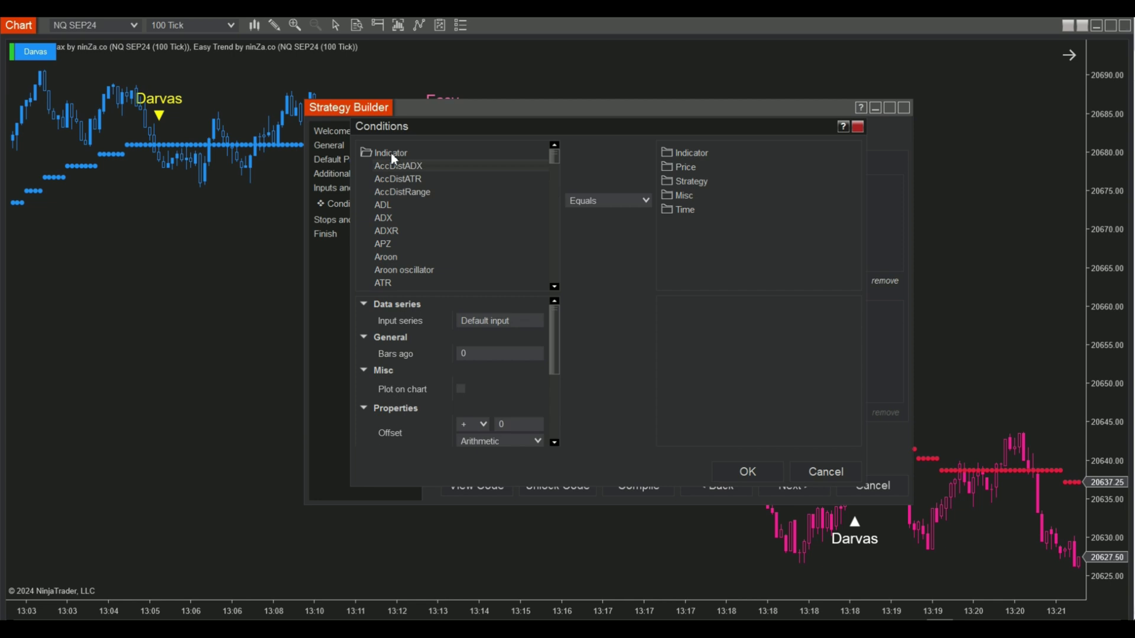
Base the new condition on the ninZaEasyTrend indicator with period 50
{"action": "left_click_drag", "start_coordinate": [553, 153], "coordinate": [556, 201]}
{"action": "left_click", "coordinate": [425, 219]}
{"action": "left_click_drag", "start_coordinate": [559, 326], "coordinate": [556, 371]}
{"action": "double_click", "coordinate": [480, 352]}
{"action": "type", "text": "50"}
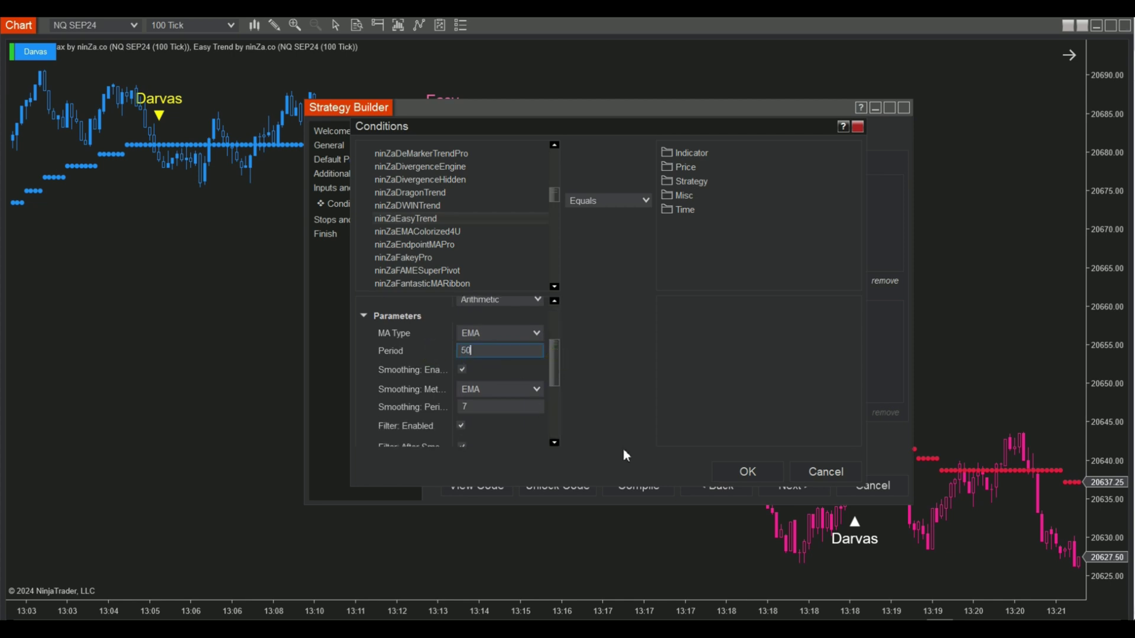
Require its Signal_State plot to equal a numeric value of 1, and confirm
{"action": "left_click_drag", "start_coordinate": [557, 365], "coordinate": [556, 423]}
{"action": "left_click", "coordinate": [525, 403]}
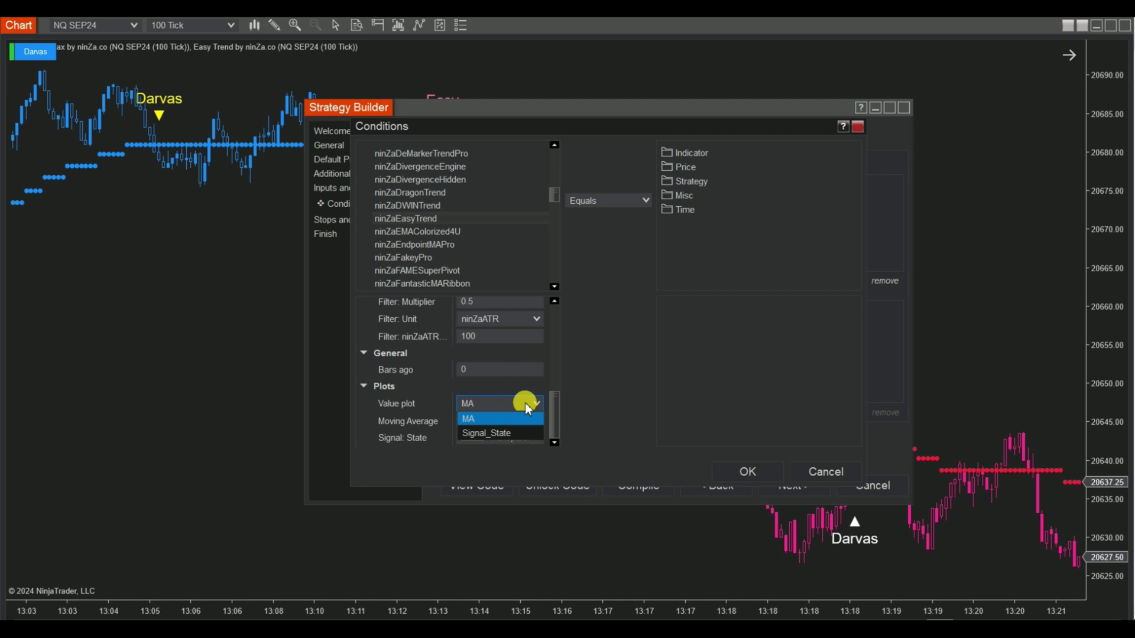
{"action": "left_click", "coordinate": [487, 433]}
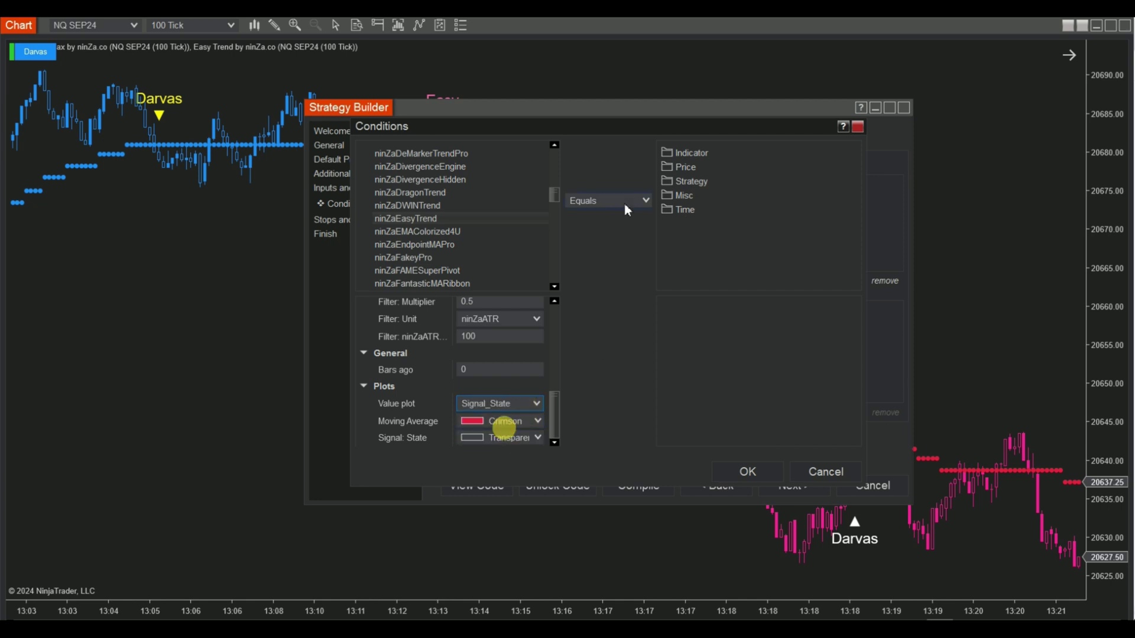
{"action": "left_click", "coordinate": [684, 195]}
{"action": "left_click_drag", "start_coordinate": [853, 203], "coordinate": [851, 256]}
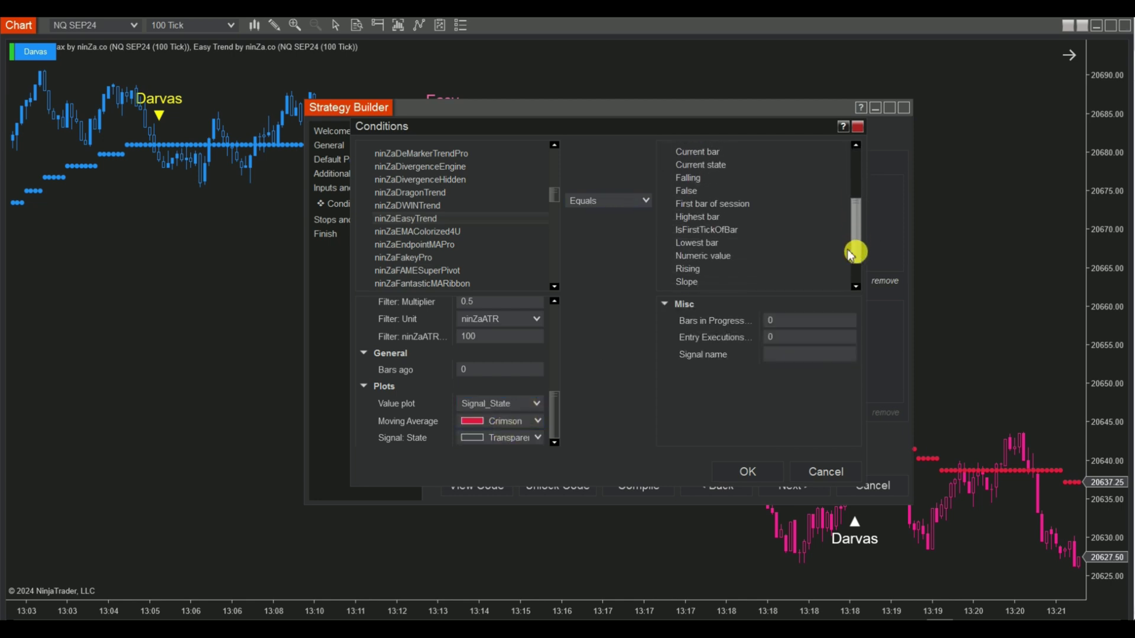
{"action": "left_click", "coordinate": [725, 255]}
{"action": "left_click", "coordinate": [746, 319]}
{"action": "type", "text": "1"}
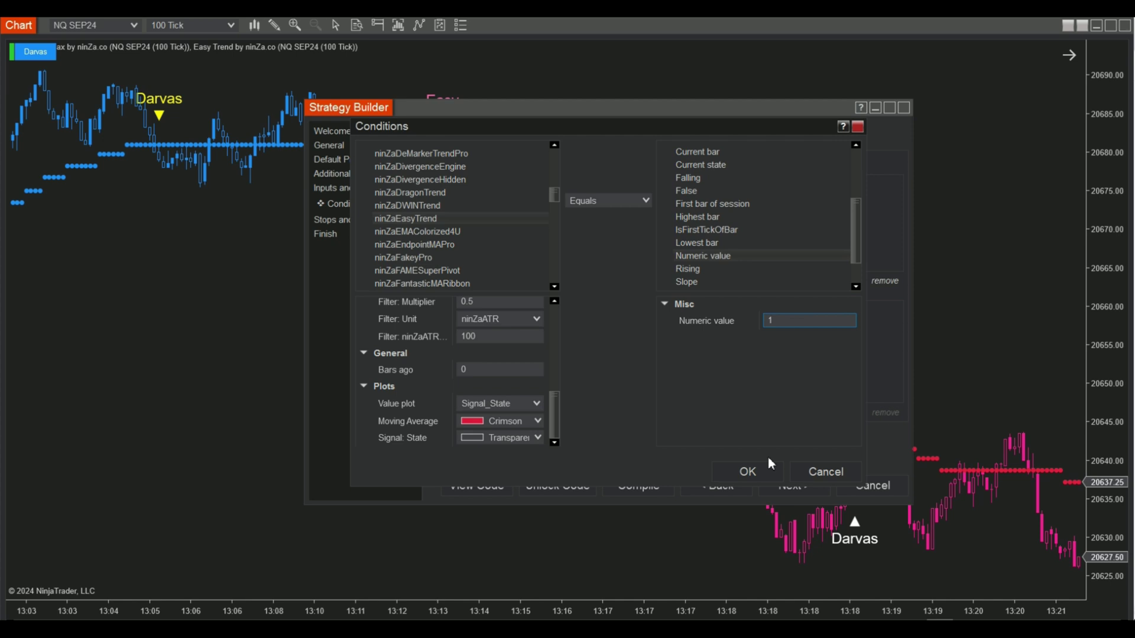
{"action": "left_click", "coordinate": [749, 471]}
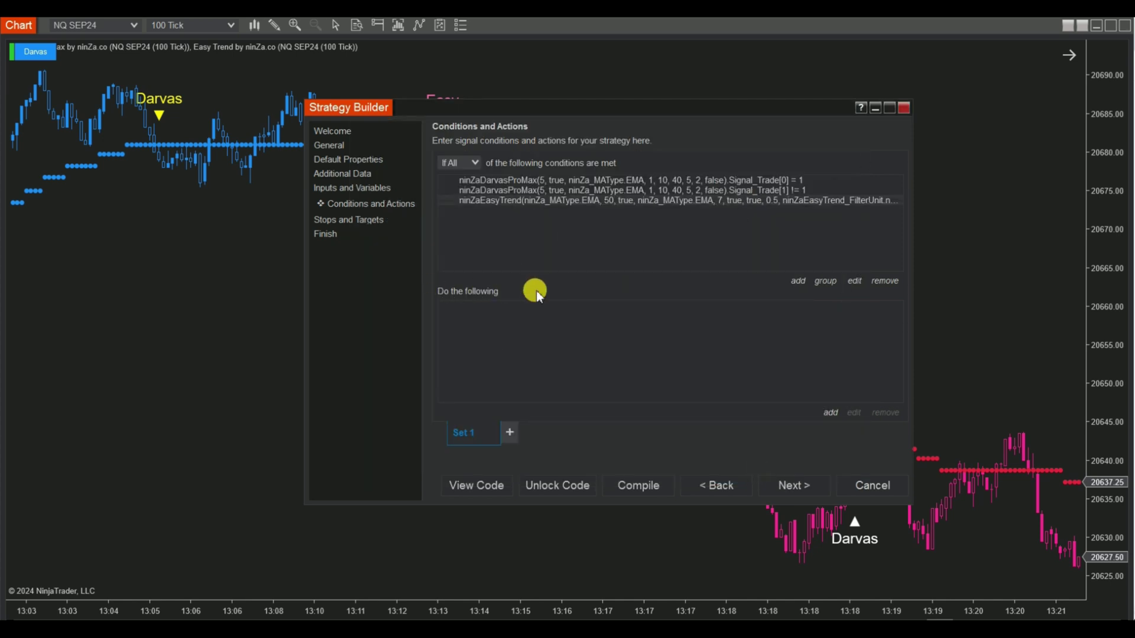
Add an Enter long position action with the default quantity to Set 1
{"action": "left_click", "coordinate": [830, 413]}
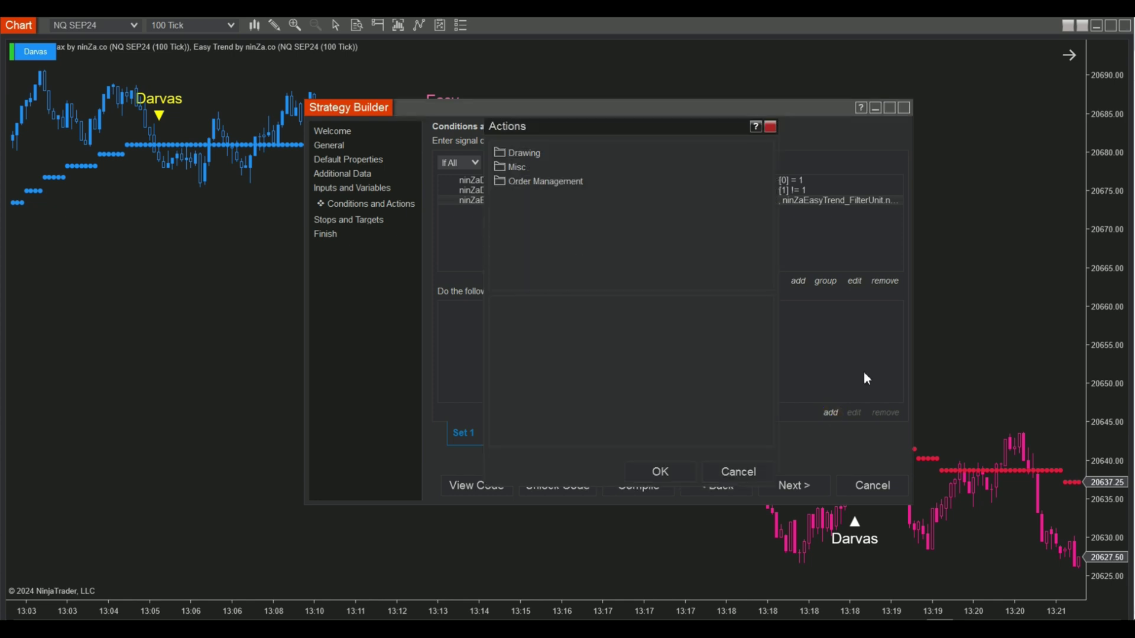
{"action": "left_click", "coordinate": [576, 181]}
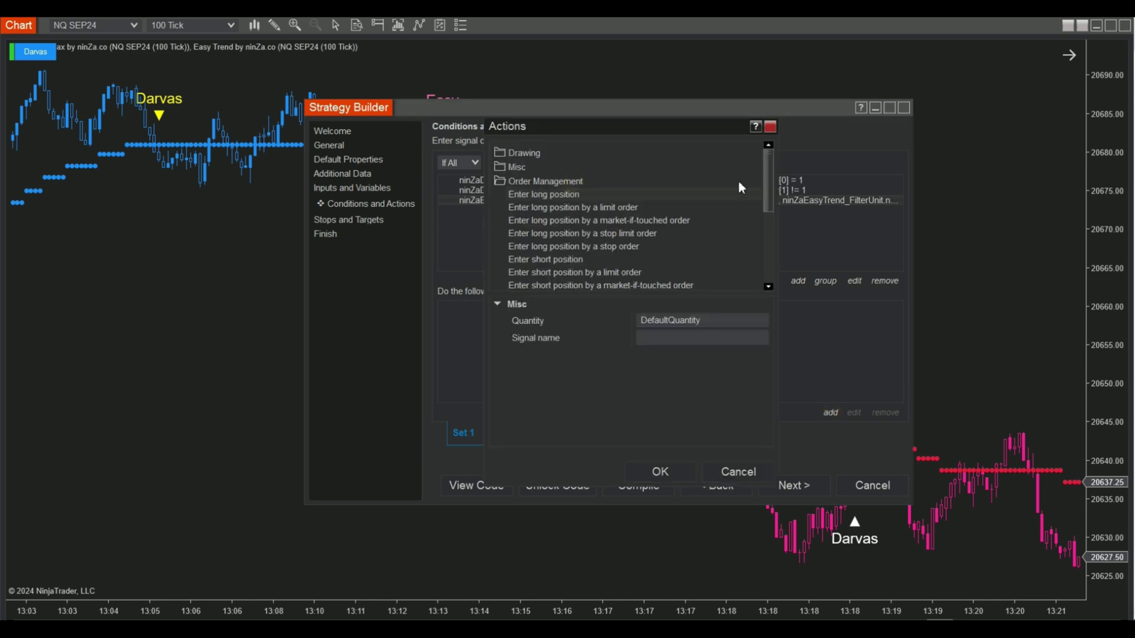
{"action": "mouse_move", "coordinate": [769, 174]}
{"action": "left_mouse_down"}
{"action": "mouse_move", "coordinate": [769, 245]}
{"action": "mouse_move", "coordinate": [768, 180]}
{"action": "left_mouse_up"}
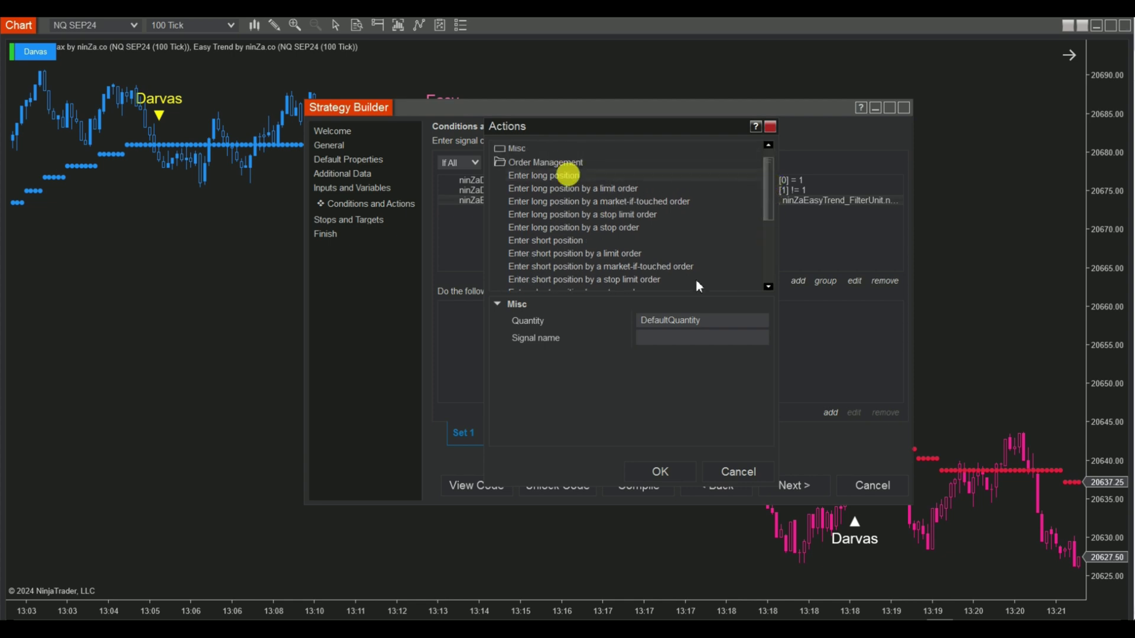
{"action": "left_click", "coordinate": [660, 471]}
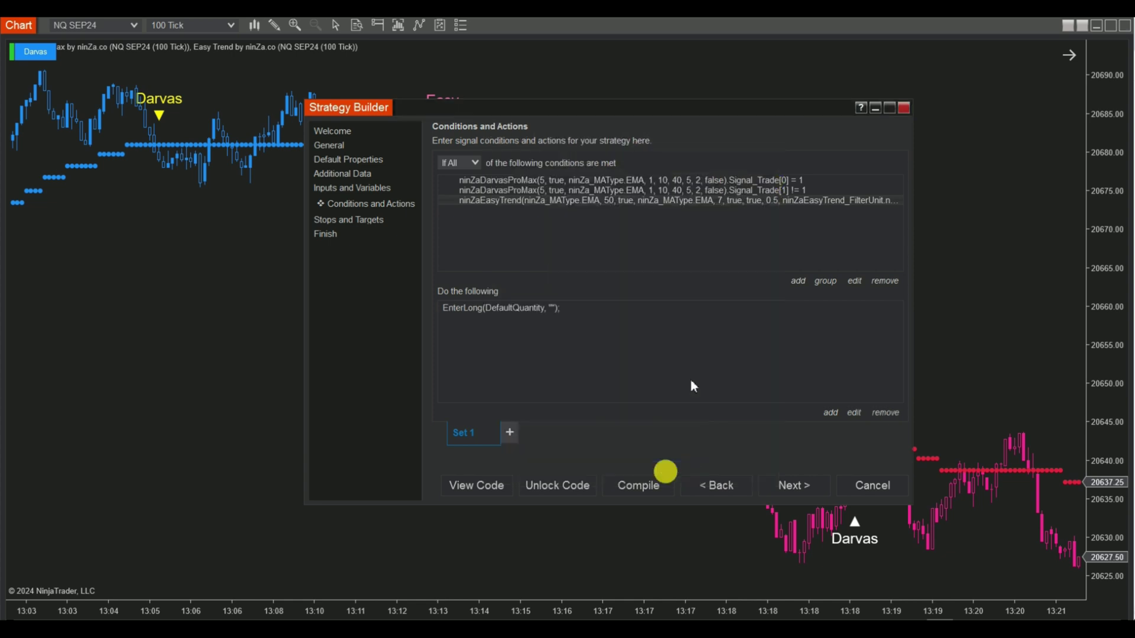
{"action": "left_click", "coordinate": [832, 414]}
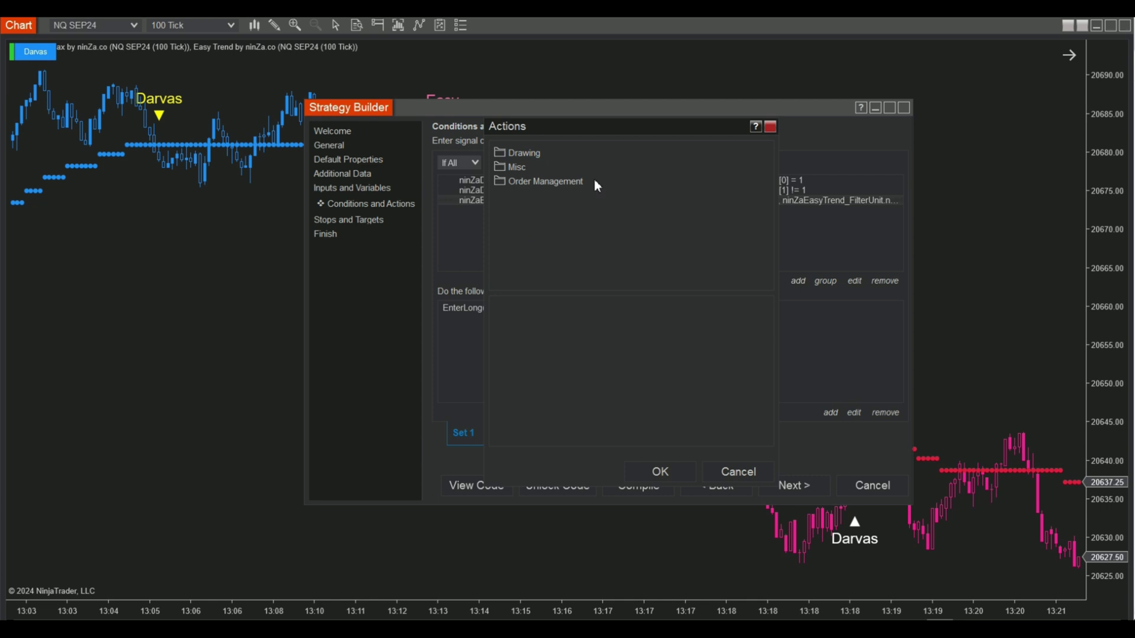
{"action": "left_click", "coordinate": [535, 154]}
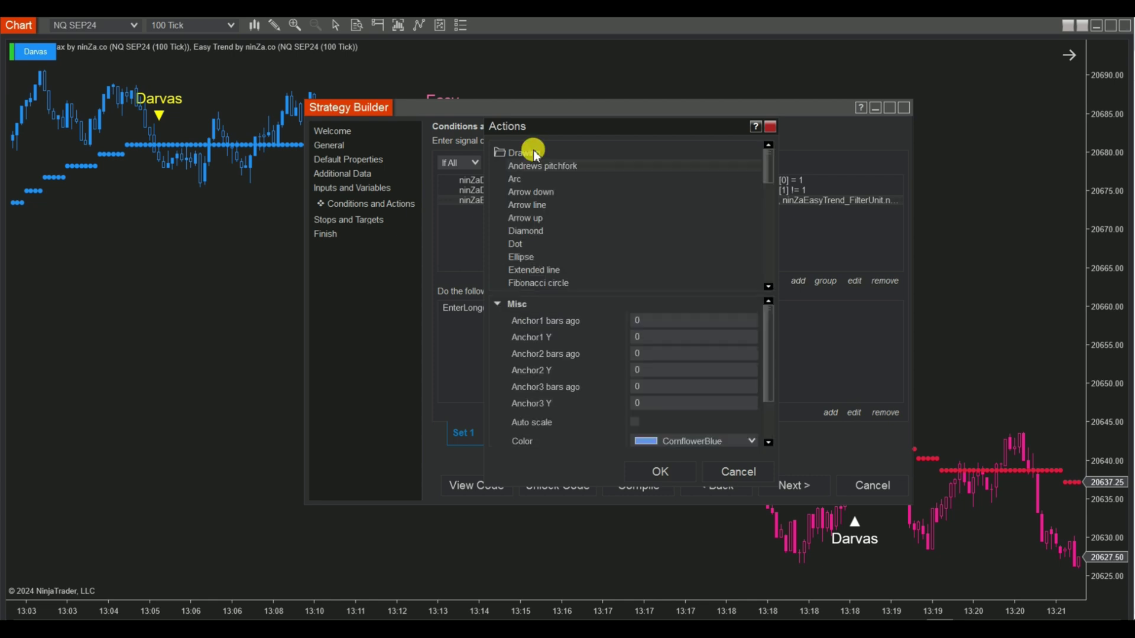
Add a vertical line action whose tag appends the current bar number
{"action": "left_click_drag", "start_coordinate": [768, 162], "coordinate": [763, 260]}
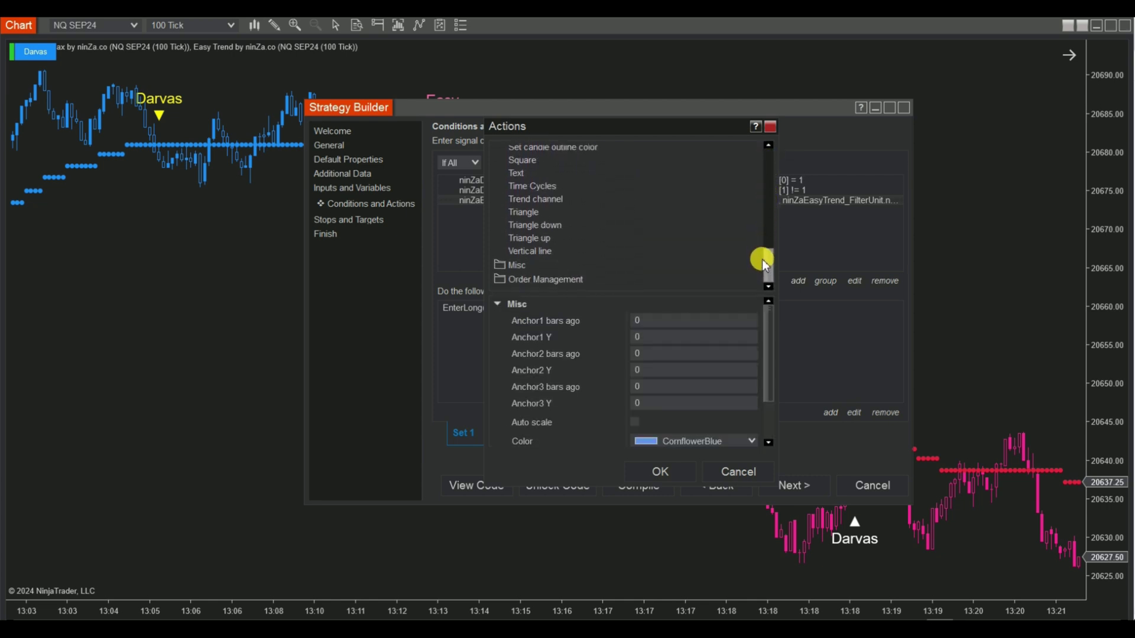
{"action": "left_click", "coordinate": [536, 251]}
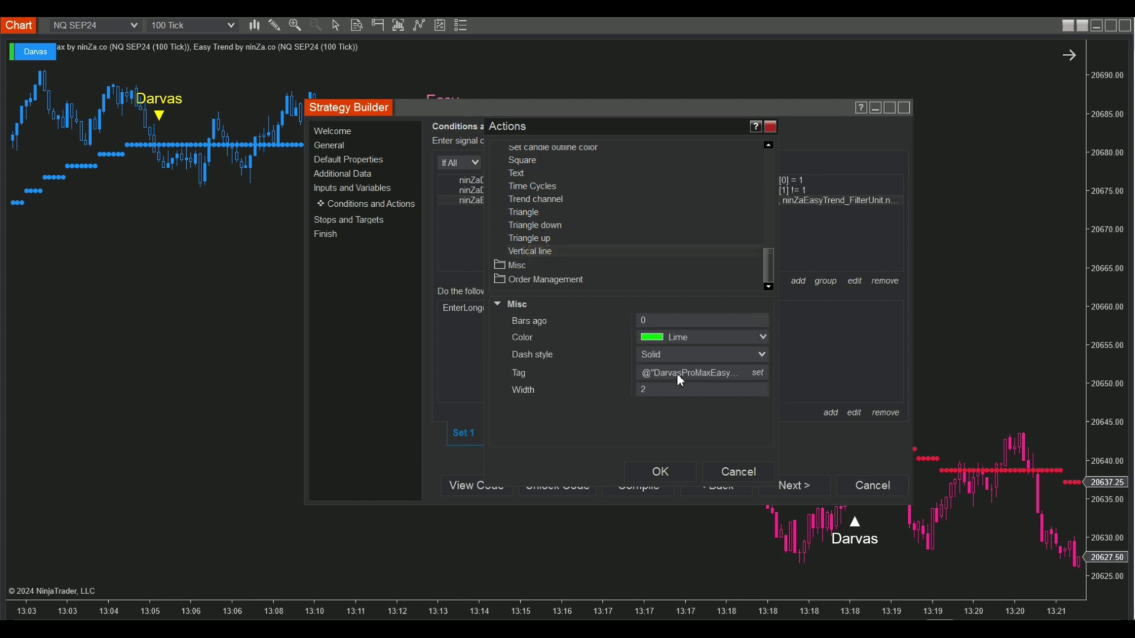
{"action": "left_click", "coordinate": [758, 373]}
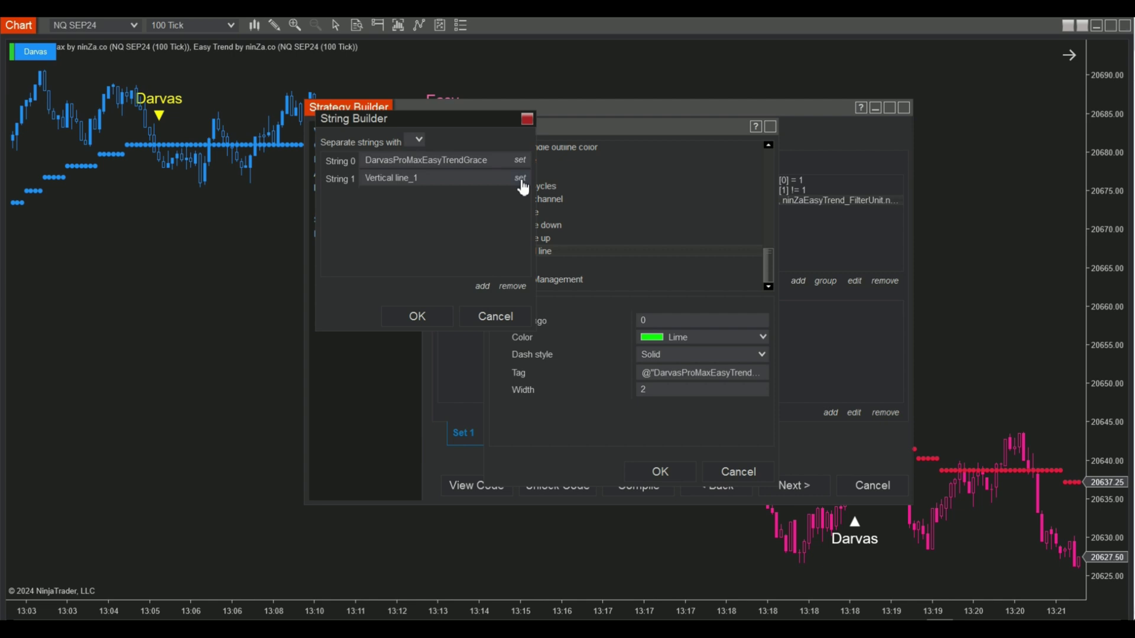
{"action": "left_click", "coordinate": [521, 179]}
{"action": "left_click", "coordinate": [298, 116]}
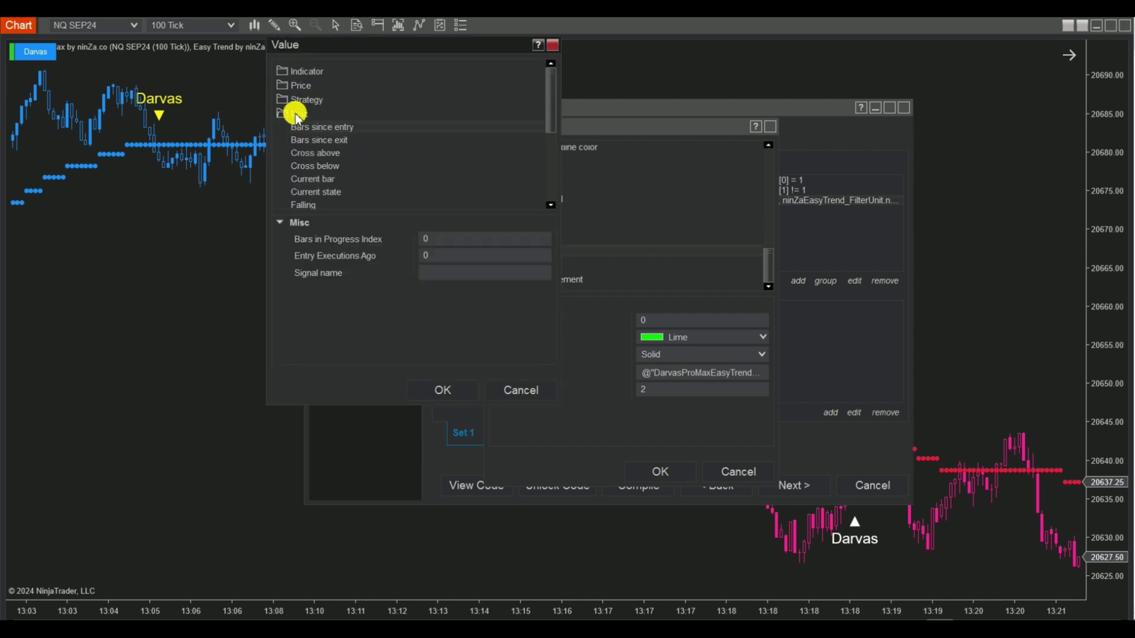
{"action": "left_click", "coordinate": [314, 178]}
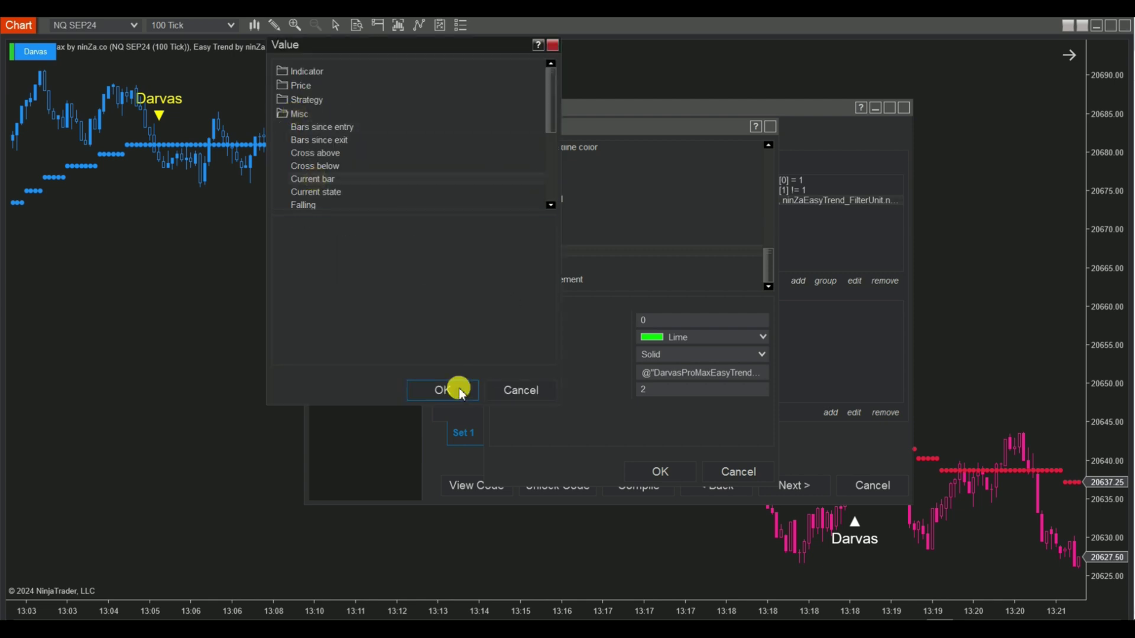
Confirm the vertical line action and duplicate Set 1 into a new set
{"action": "left_click", "coordinate": [455, 389]}
{"action": "left_click", "coordinate": [430, 317]}
{"action": "left_click", "coordinate": [660, 471]}
{"action": "right_click", "coordinate": [476, 433]}
{"action": "left_click", "coordinate": [537, 464]}
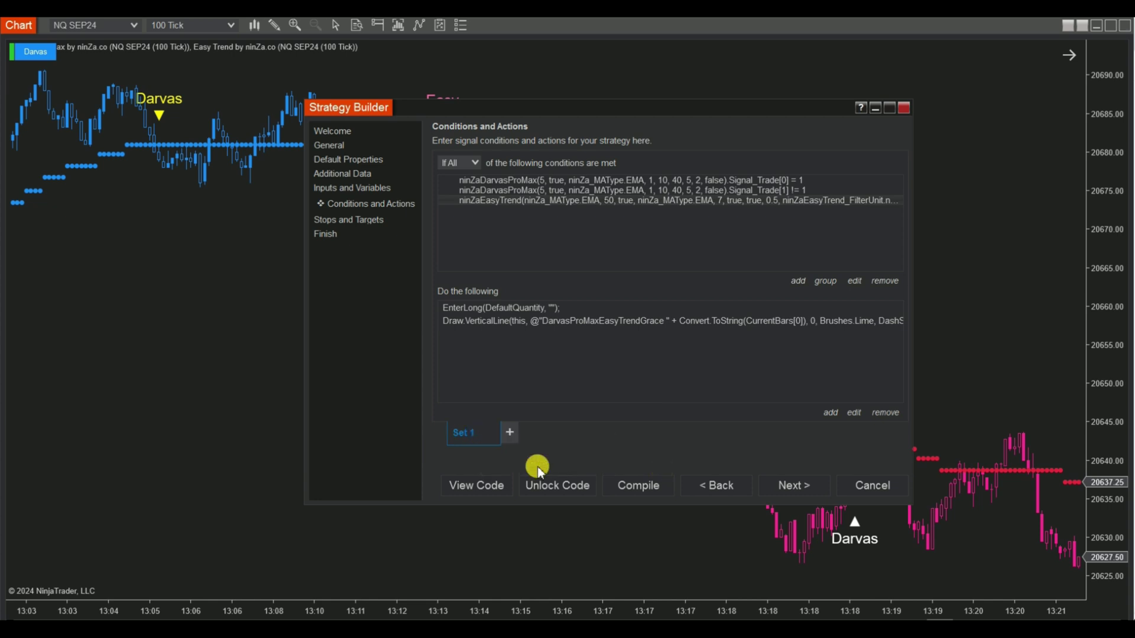
Change the first Darvas Pro Max condition's compared value from 1 to -1
{"action": "left_click", "coordinate": [751, 180]}
{"action": "left_click", "coordinate": [860, 282]}
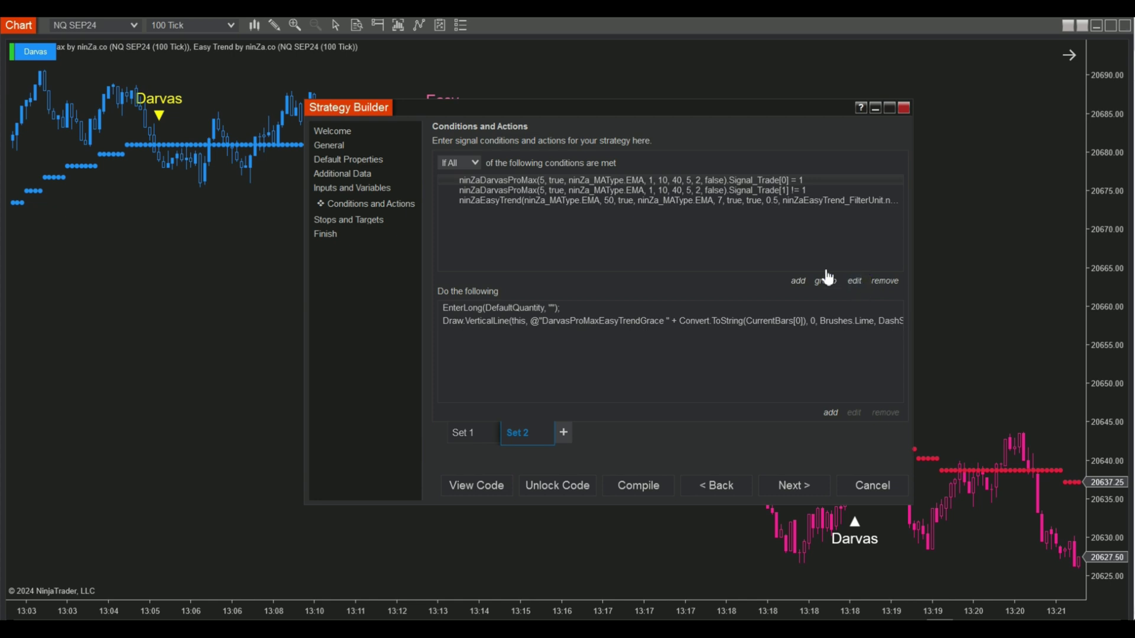
{"action": "left_click", "coordinate": [765, 322]}
{"action": "type", "text": "-1"}
{"action": "left_click", "coordinate": [752, 473]}
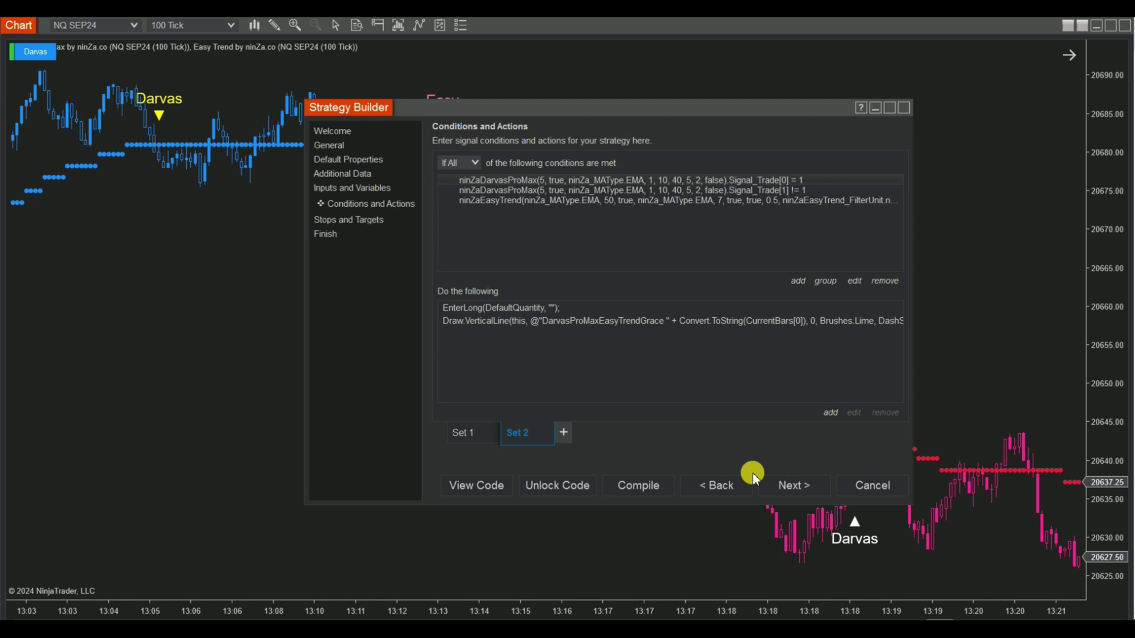
Change the second Darvas condition's value to -1, then open the Easy Trend condition
{"action": "left_click", "coordinate": [855, 284]}
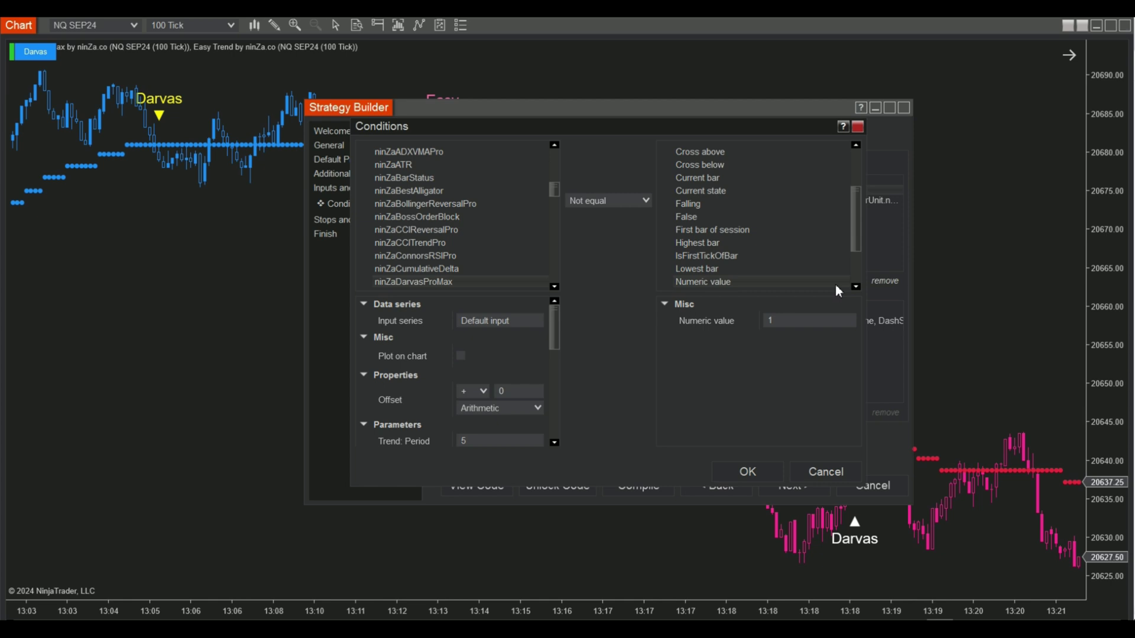
{"action": "left_click", "coordinate": [766, 324]}
{"action": "type", "text": "-"}
{"action": "left_click", "coordinate": [750, 472]}
{"action": "left_click", "coordinate": [822, 201]}
{"action": "left_click", "coordinate": [854, 283]}
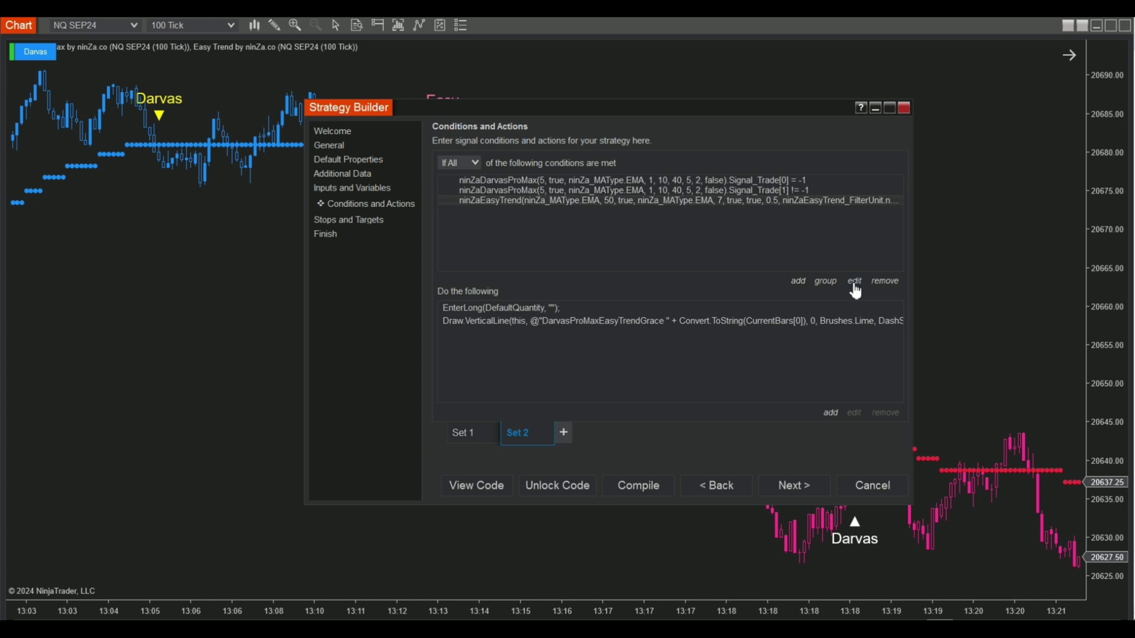
Leave the Easy Trend condition as is and switch the entry to Enter short position
{"action": "left_click", "coordinate": [768, 320]}
{"action": "left_click", "coordinate": [747, 472]}
{"action": "left_click", "coordinate": [541, 307]}
{"action": "left_click", "coordinate": [854, 413]}
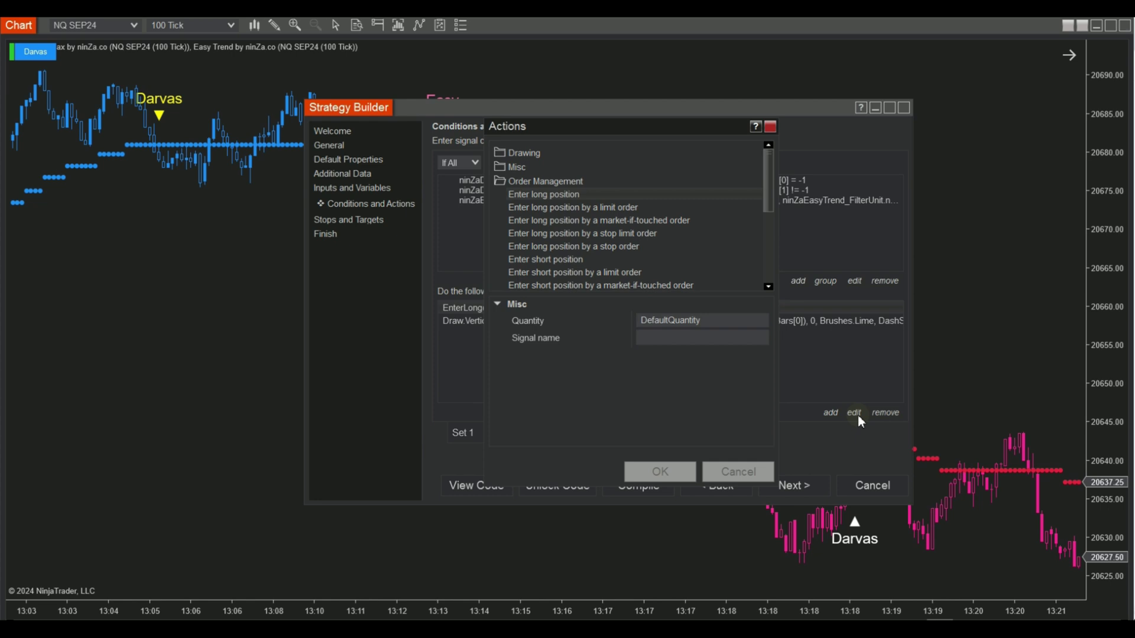
{"action": "left_click", "coordinate": [556, 261]}
{"action": "left_click", "coordinate": [660, 471]}
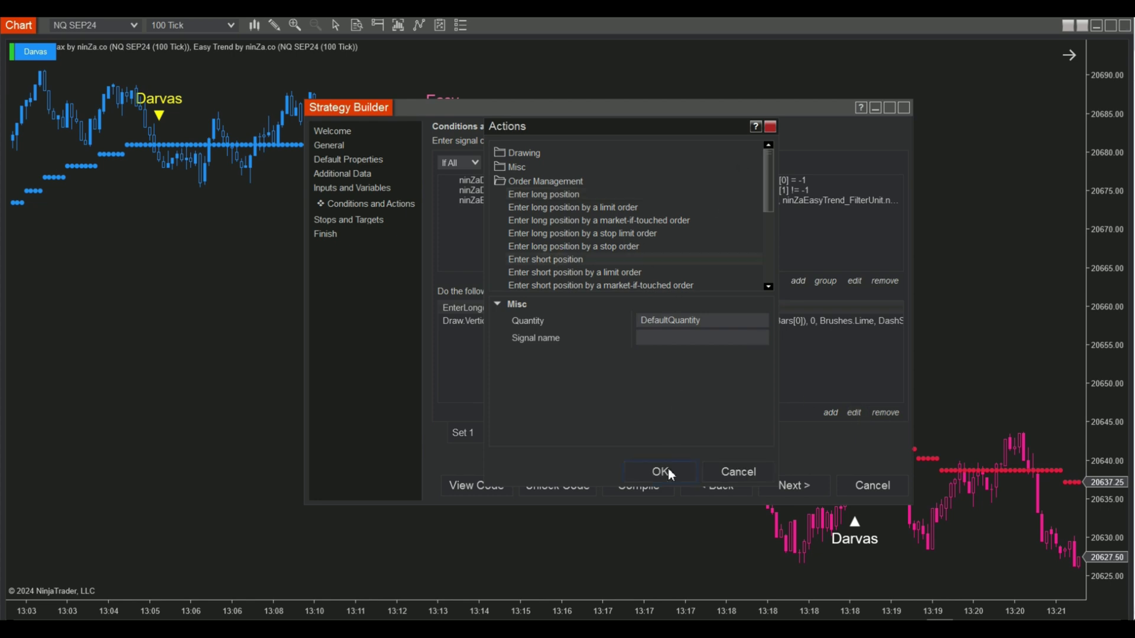
{"action": "left_click", "coordinate": [630, 324]}
Change the vertical line marker's colour from Lime to Crimson
{"action": "left_click", "coordinate": [854, 413]}
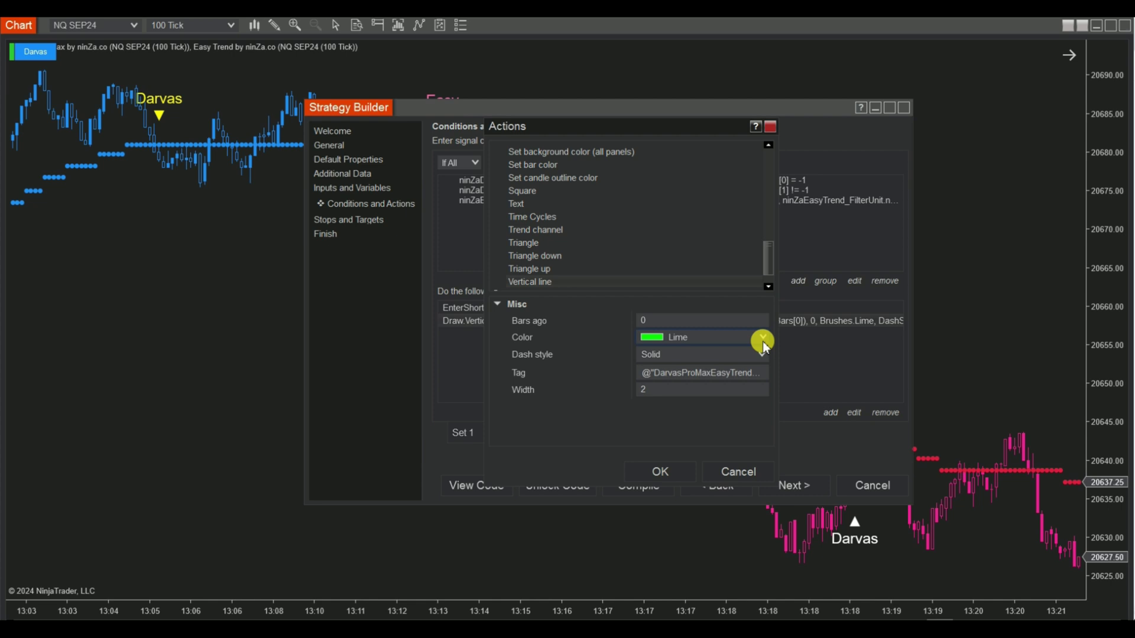
{"action": "left_click", "coordinate": [763, 341]}
{"action": "left_click", "coordinate": [696, 25]}
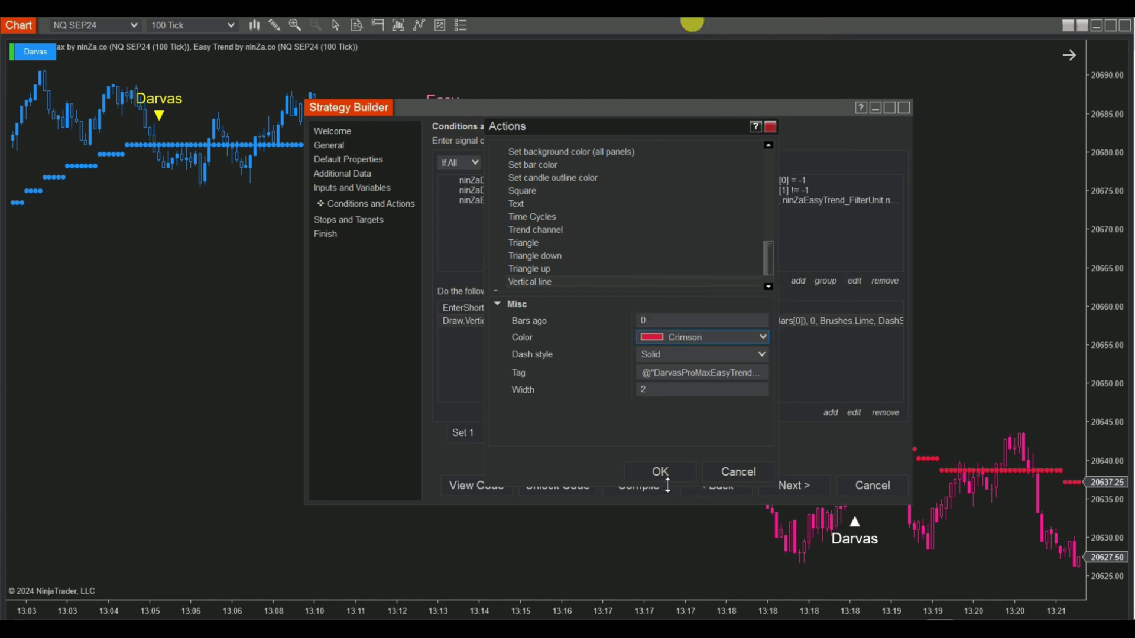
{"action": "left_click", "coordinate": [662, 472]}
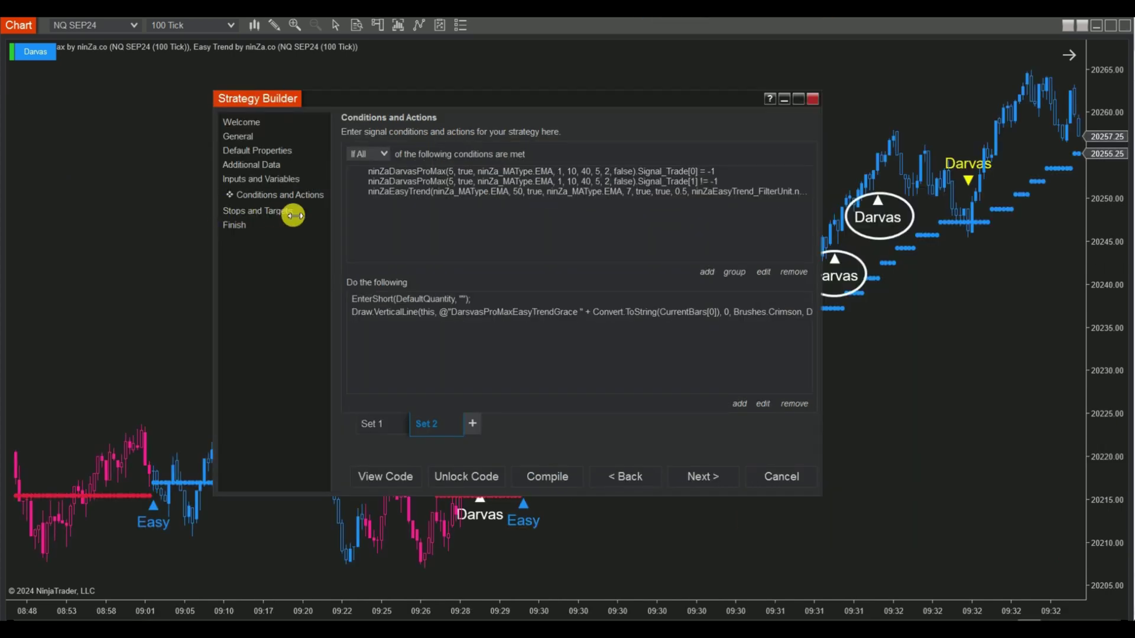
Add a profit target of 150 ticks on the Stops and Targets page
{"action": "left_click", "coordinate": [282, 211]}
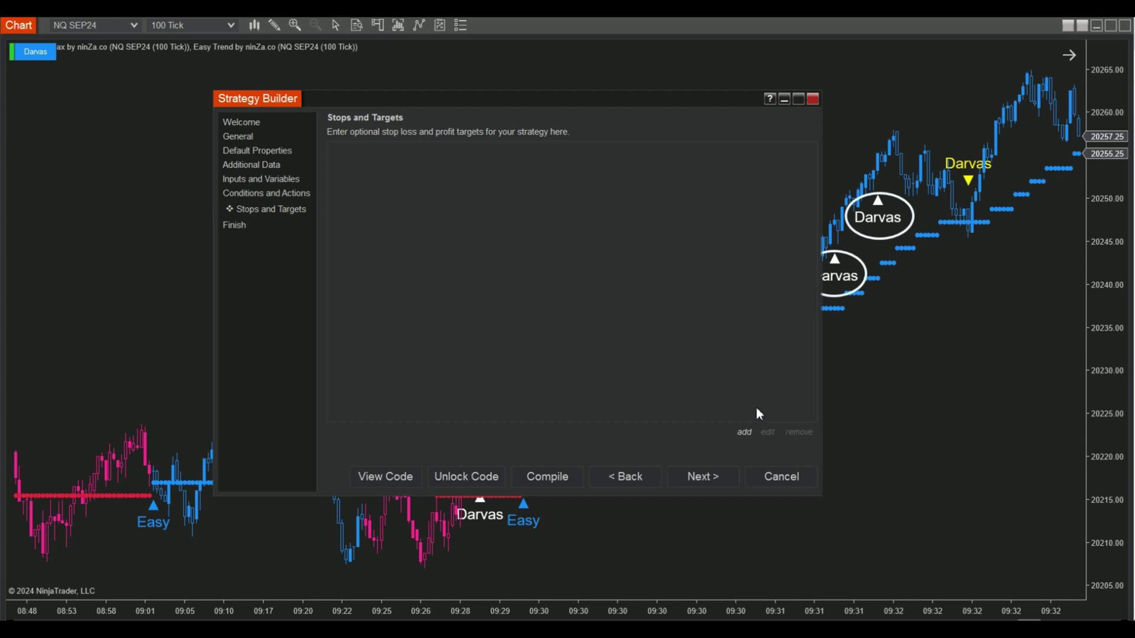
{"action": "left_click", "coordinate": [747, 437]}
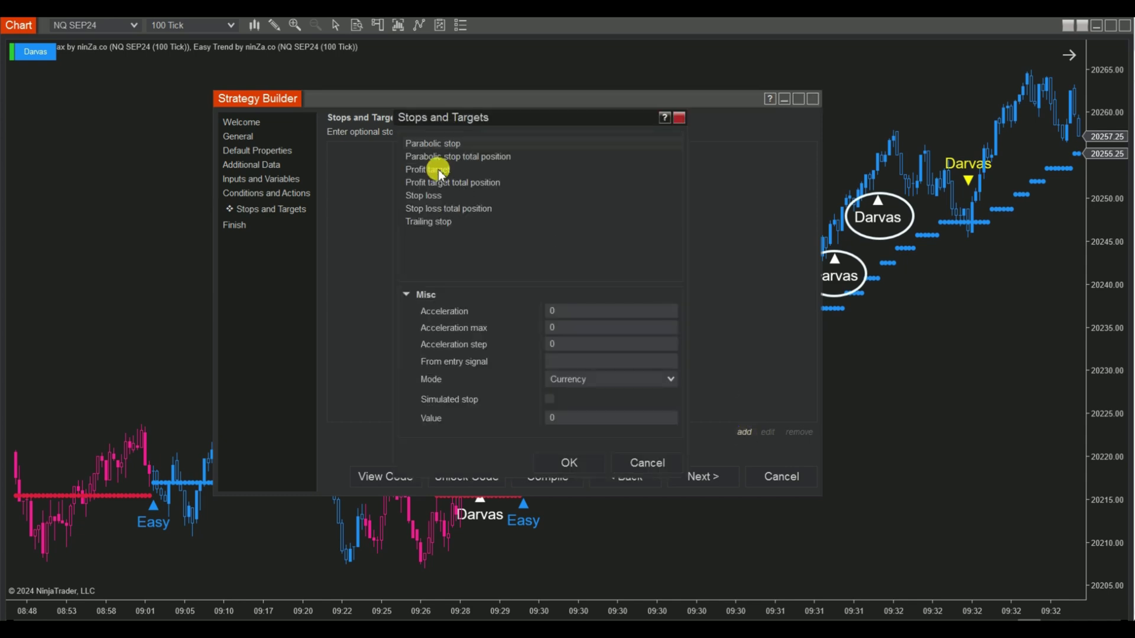
{"action": "left_click", "coordinate": [438, 169]}
{"action": "left_click", "coordinate": [658, 329]}
{"action": "left_click", "coordinate": [587, 387]}
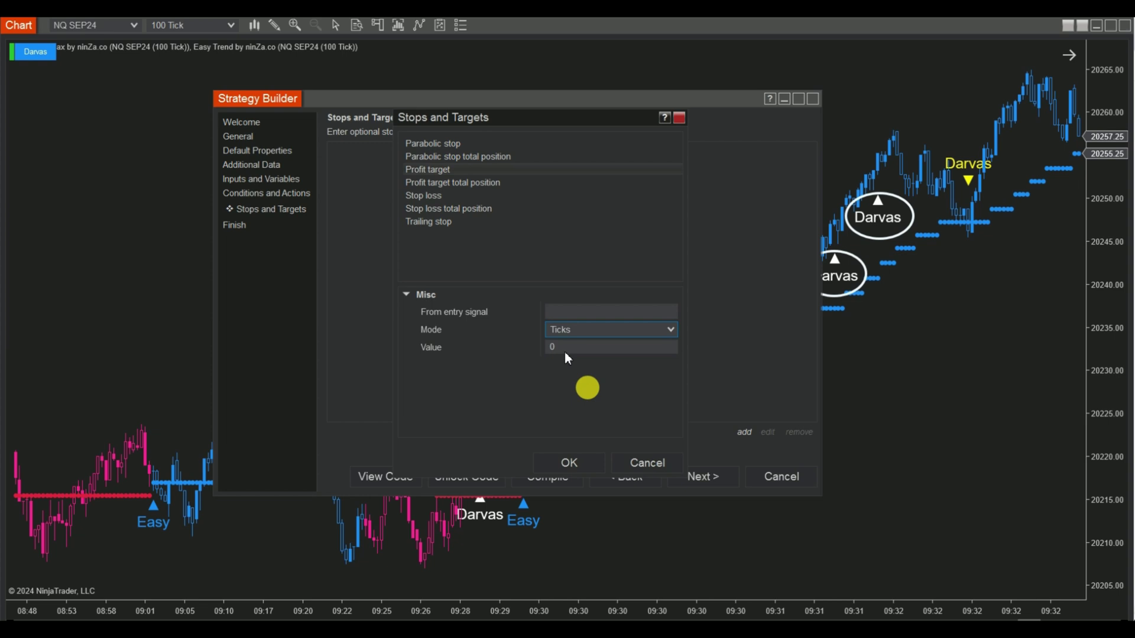
{"action": "left_click", "coordinate": [548, 346]}
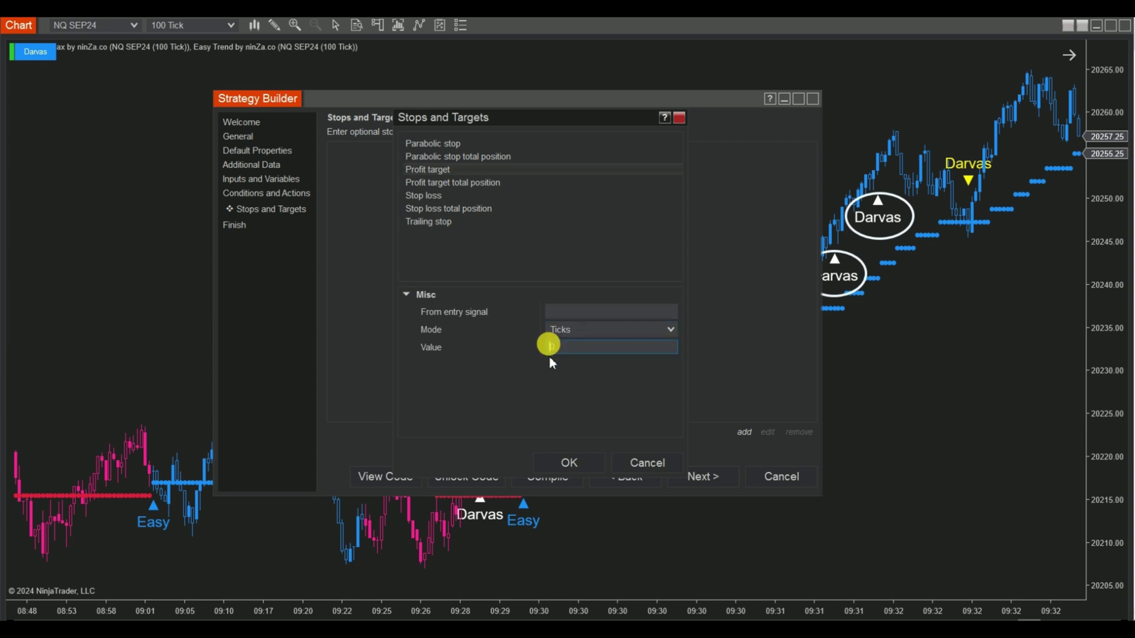
{"action": "type", "text": "15"}
{"action": "left_click", "coordinate": [565, 462]}
Add a 50-tick stop loss and advance to the builder's Finish page
{"action": "left_click", "coordinate": [744, 433]}
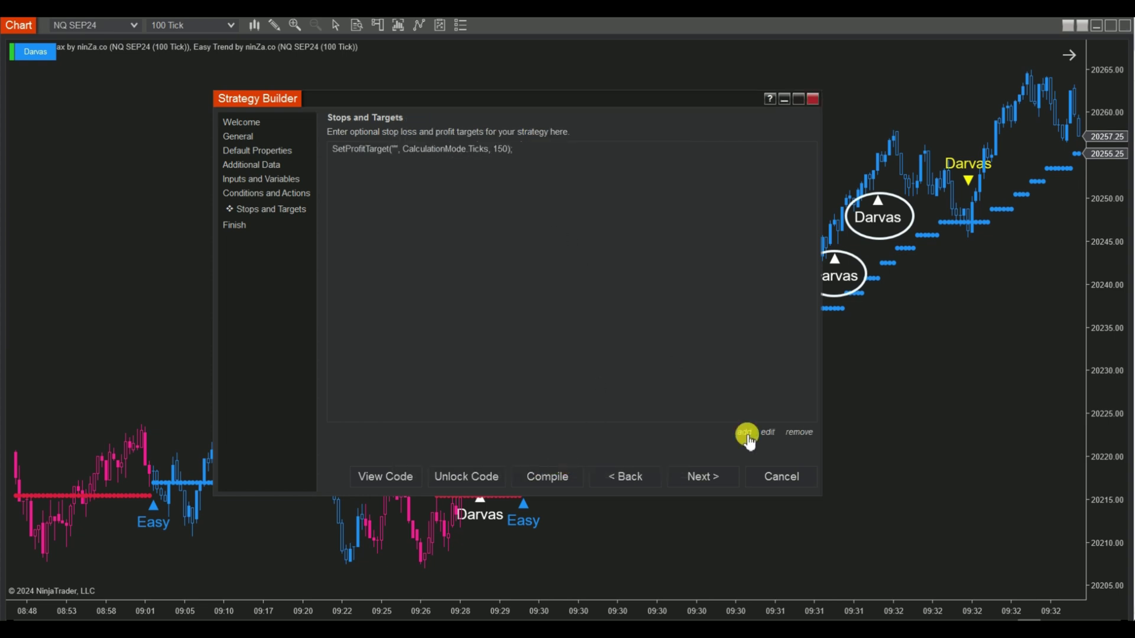
{"action": "left_click", "coordinate": [431, 195]}
{"action": "left_click", "coordinate": [666, 331]}
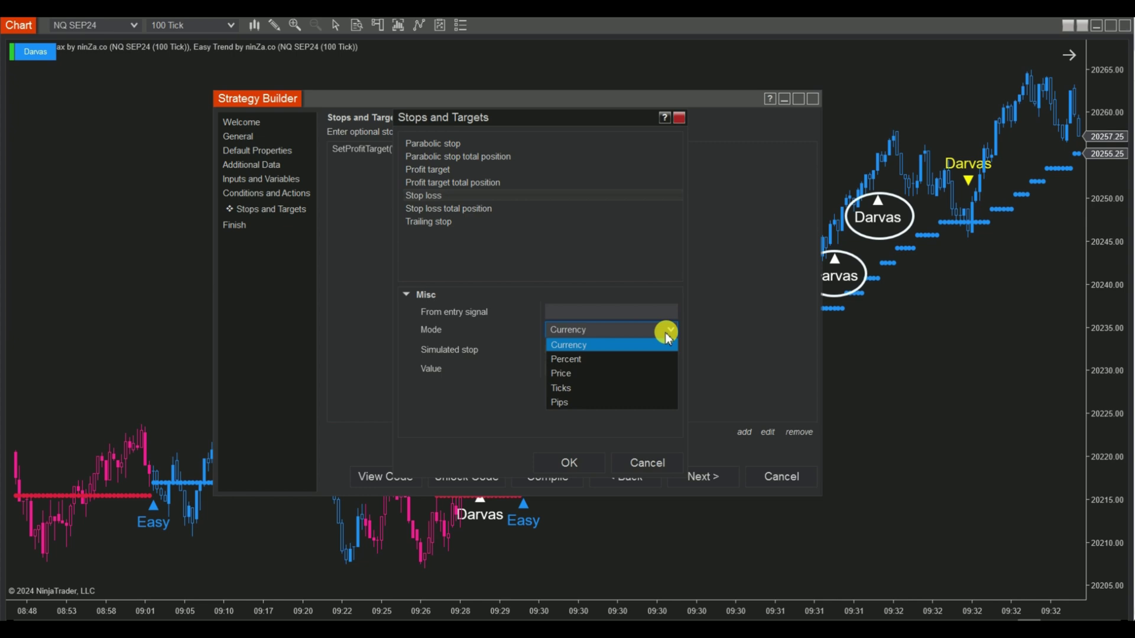
{"action": "left_click", "coordinate": [597, 384]}
{"action": "left_click", "coordinate": [551, 369]}
{"action": "type", "text": "50"}
{"action": "left_click", "coordinate": [569, 459]}
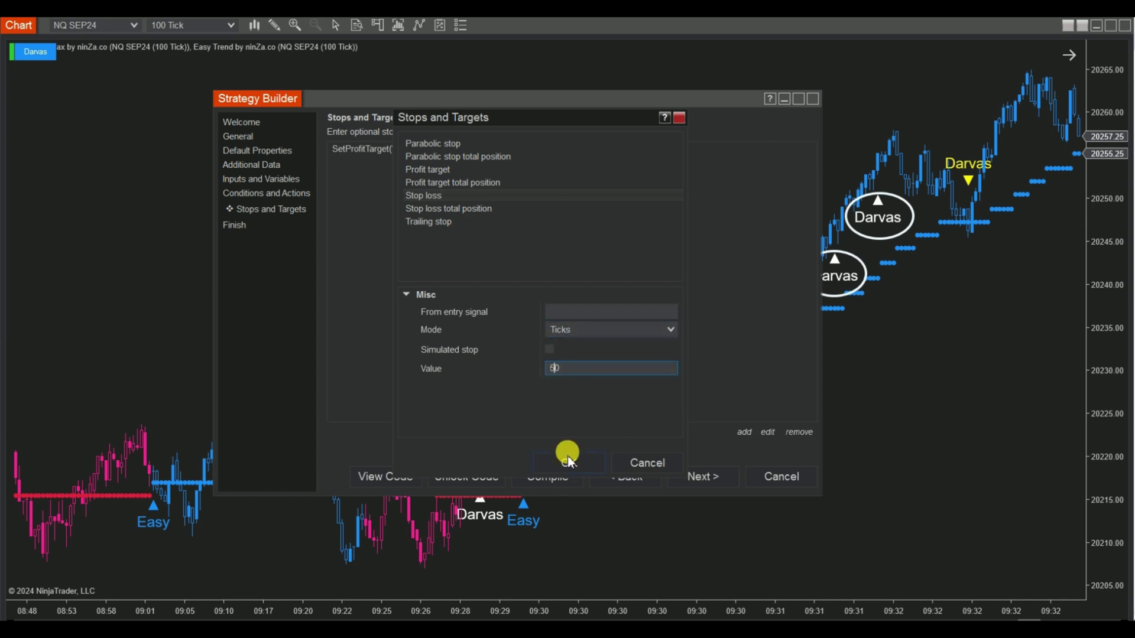
{"action": "left_click", "coordinate": [709, 476]}
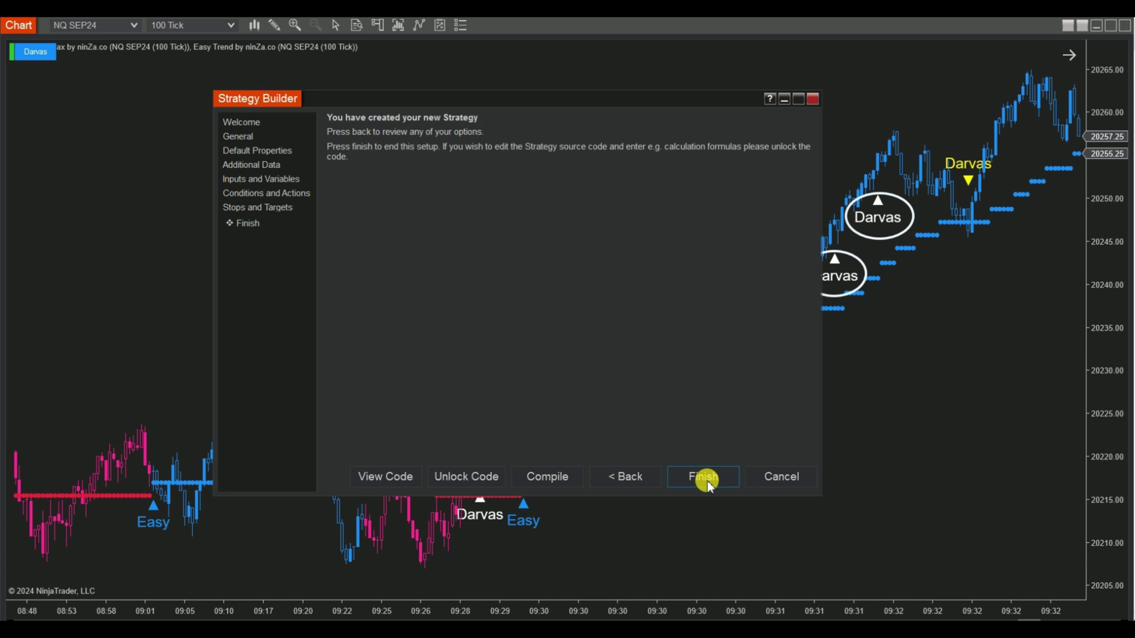
{"action": "left_click", "coordinate": [707, 481]}
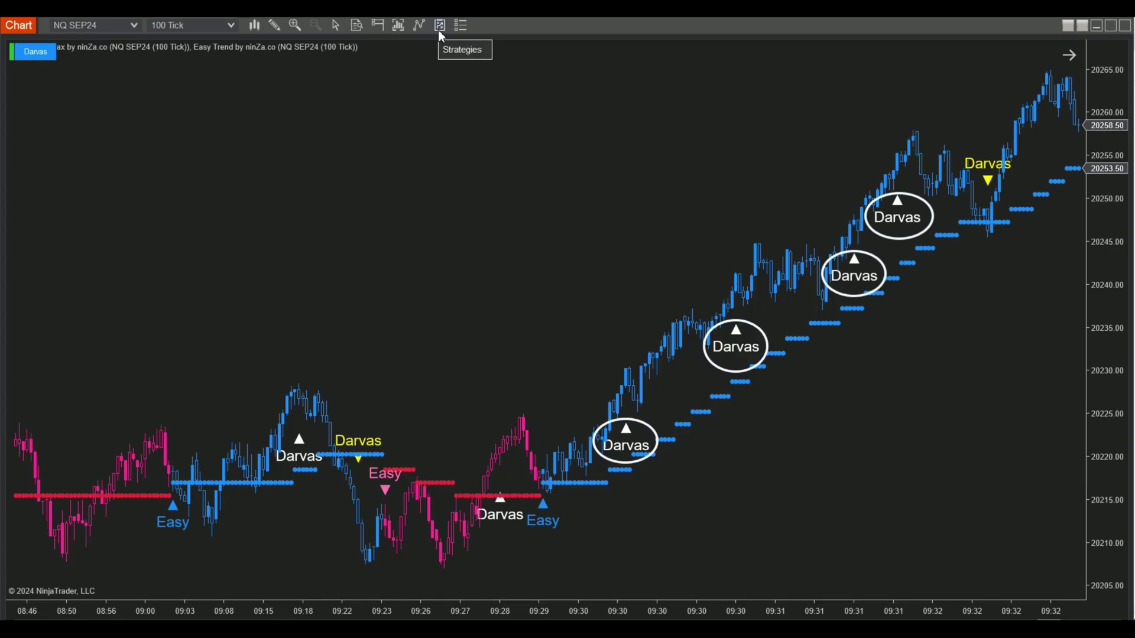
Add DarvasProMaxEasyTrendGrace to the NQ SEP24 chart's strategies, enabled, and apply it
{"action": "right_click", "coordinate": [504, 96]}
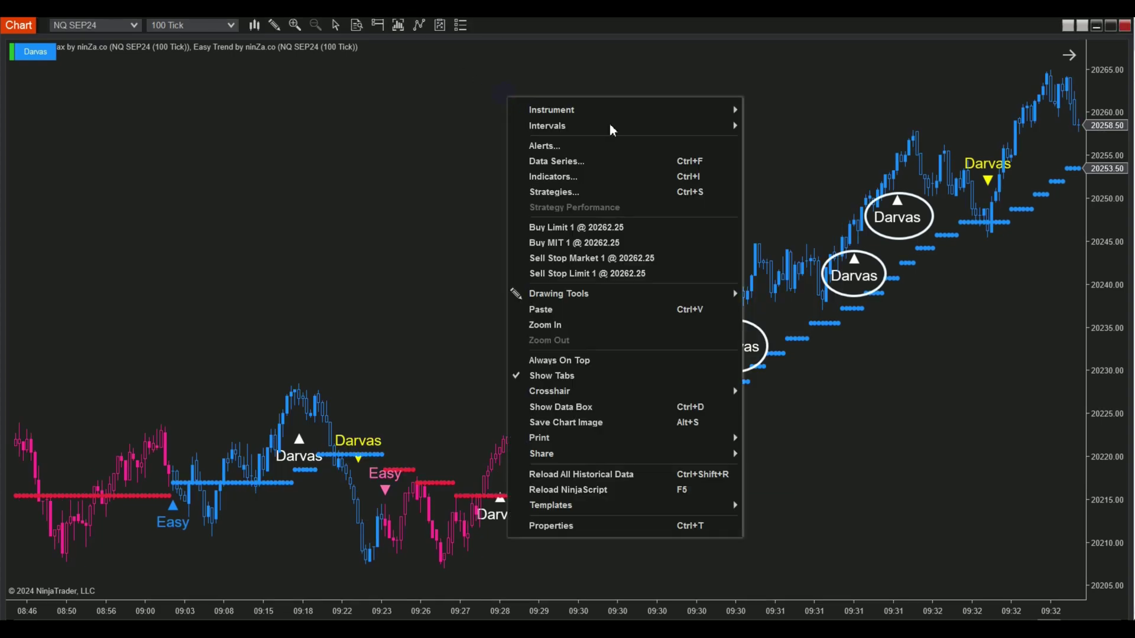
{"action": "left_click", "coordinate": [729, 191]}
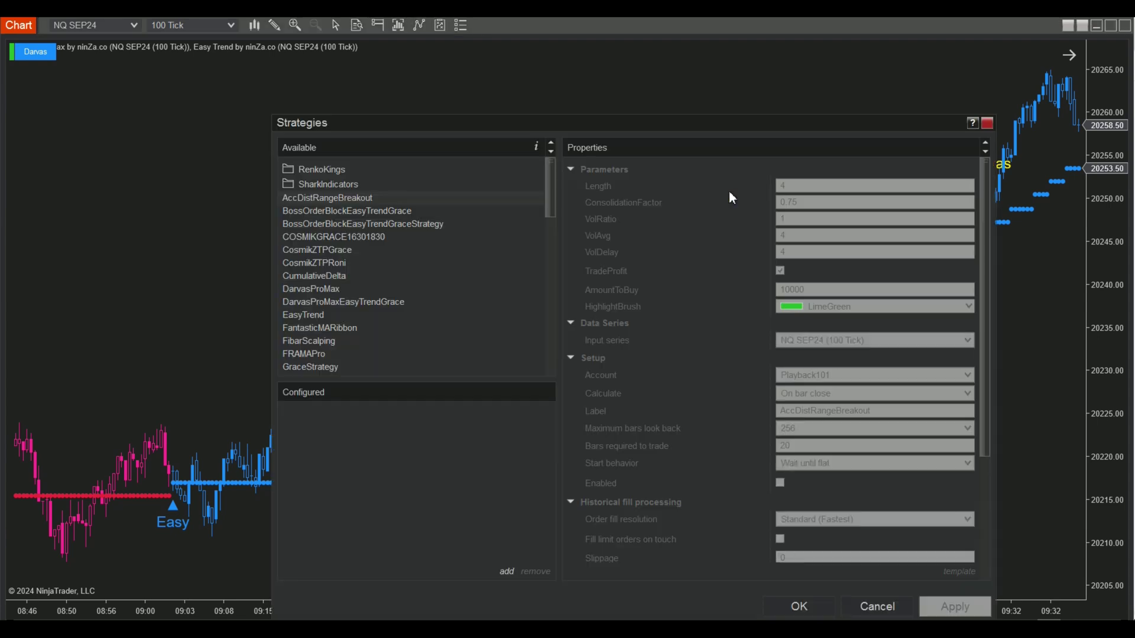
{"action": "double_click", "coordinate": [378, 302]}
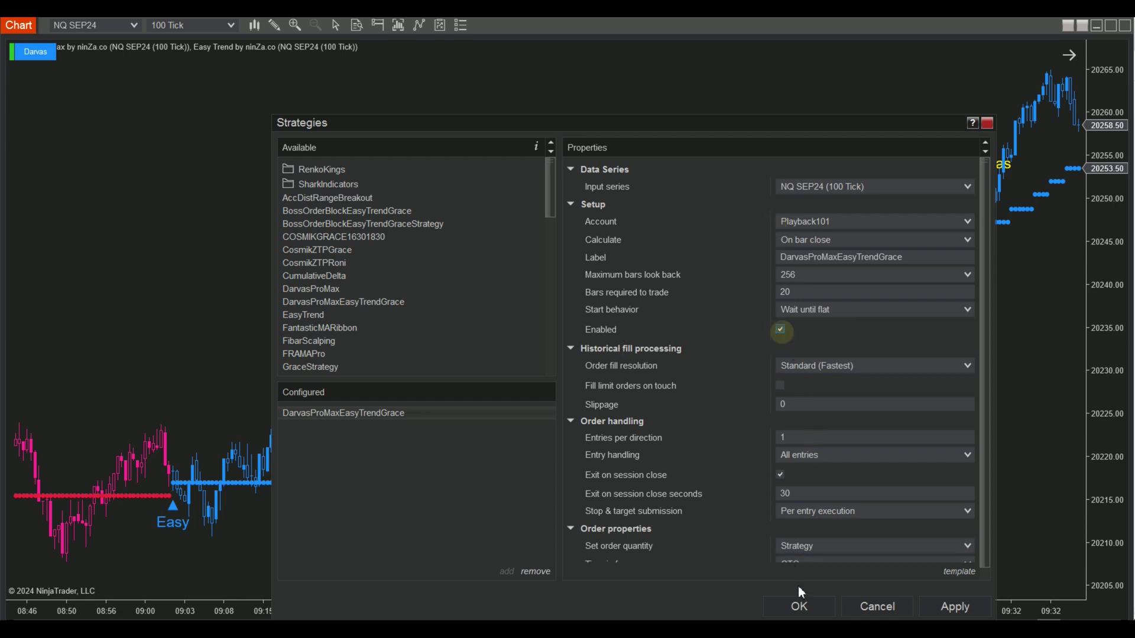
{"action": "left_click", "coordinate": [799, 607]}
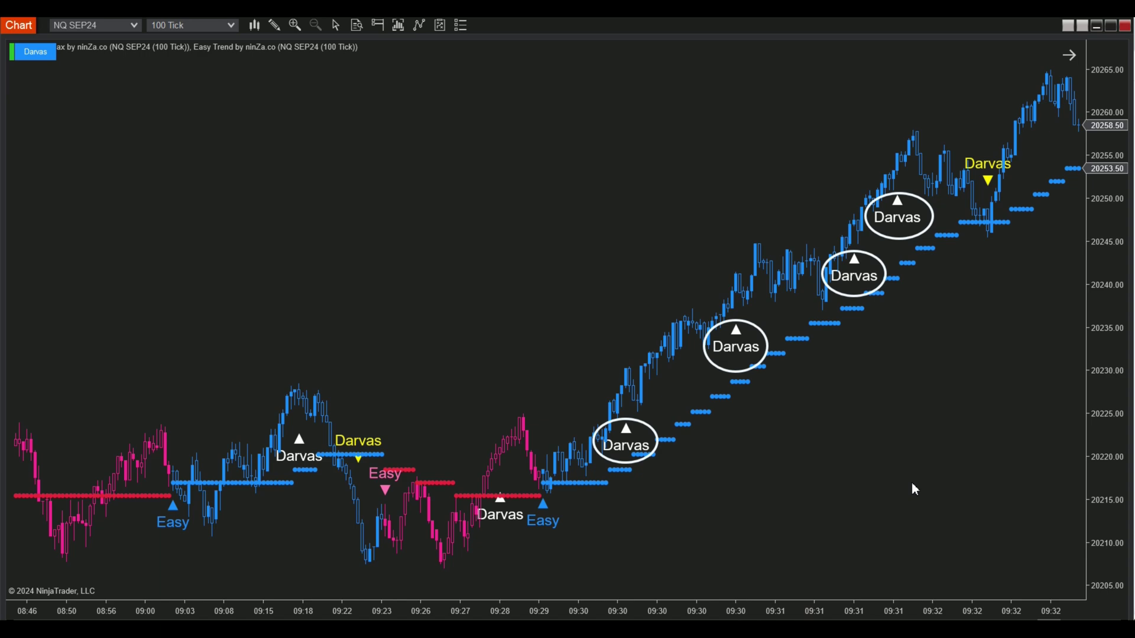
Pan and zoom the chart across the green and crimson entry lines, ending on the latest bars
{"action": "left_click_drag", "start_coordinate": [846, 490], "coordinate": [398, 443]}
{"action": "left_click_drag", "start_coordinate": [683, 471], "coordinate": [334, 425]}
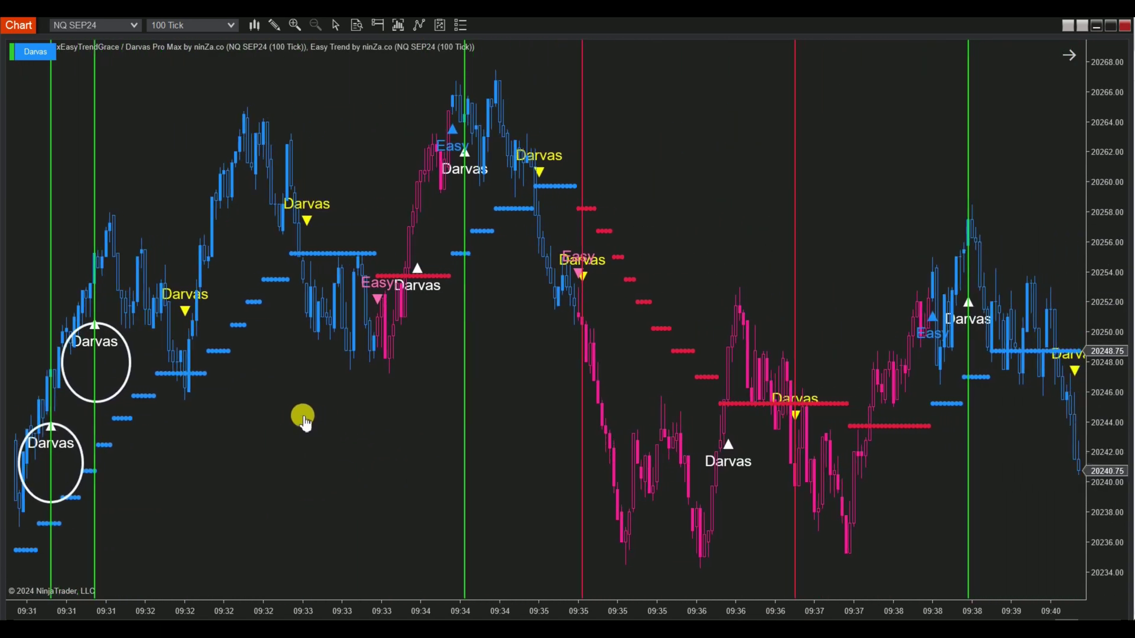
{"action": "scroll", "coordinate": [599, 428], "scroll_direction": "up", "scroll_amount": 15}
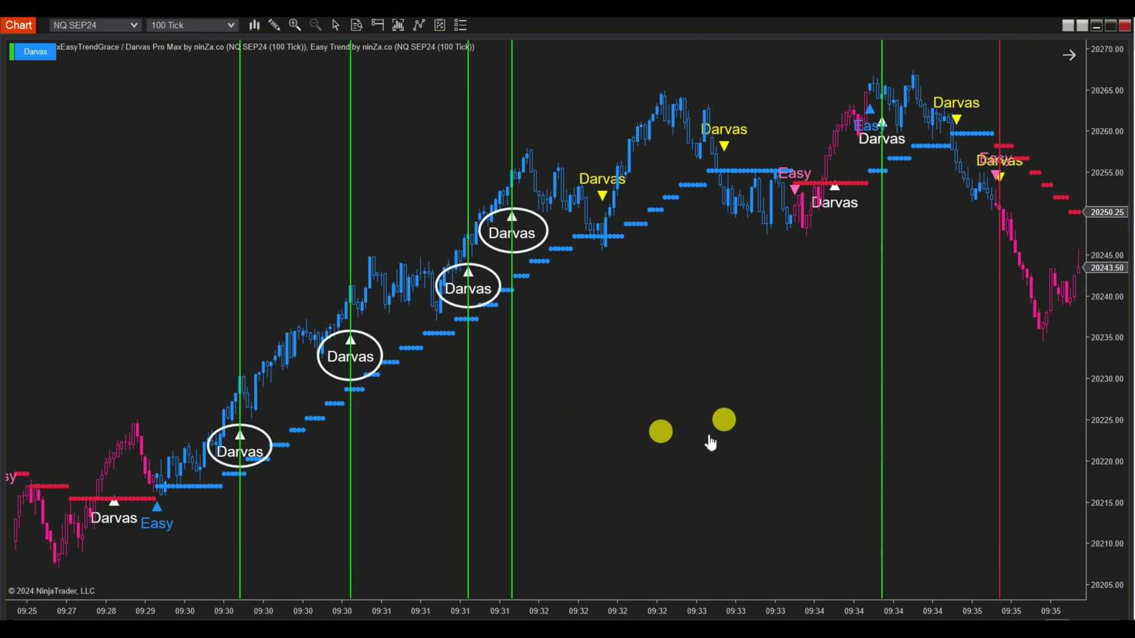
{"action": "scroll", "coordinate": [632, 250], "scroll_direction": "up", "scroll_amount": 15}
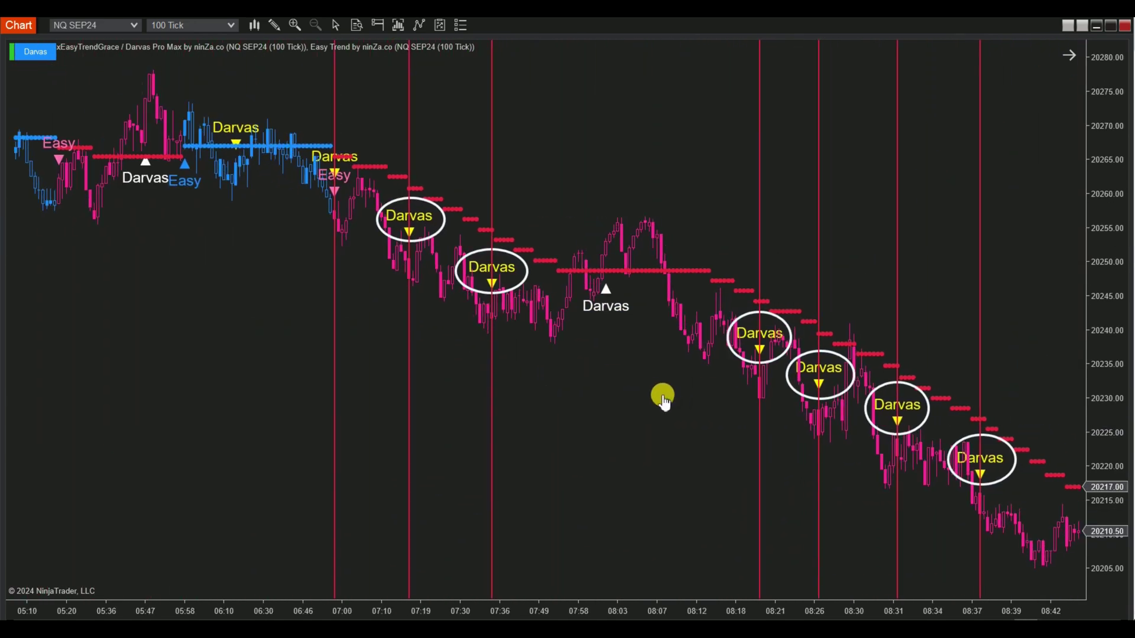
{"action": "left_click_drag", "start_coordinate": [663, 402], "coordinate": [631, 400]}
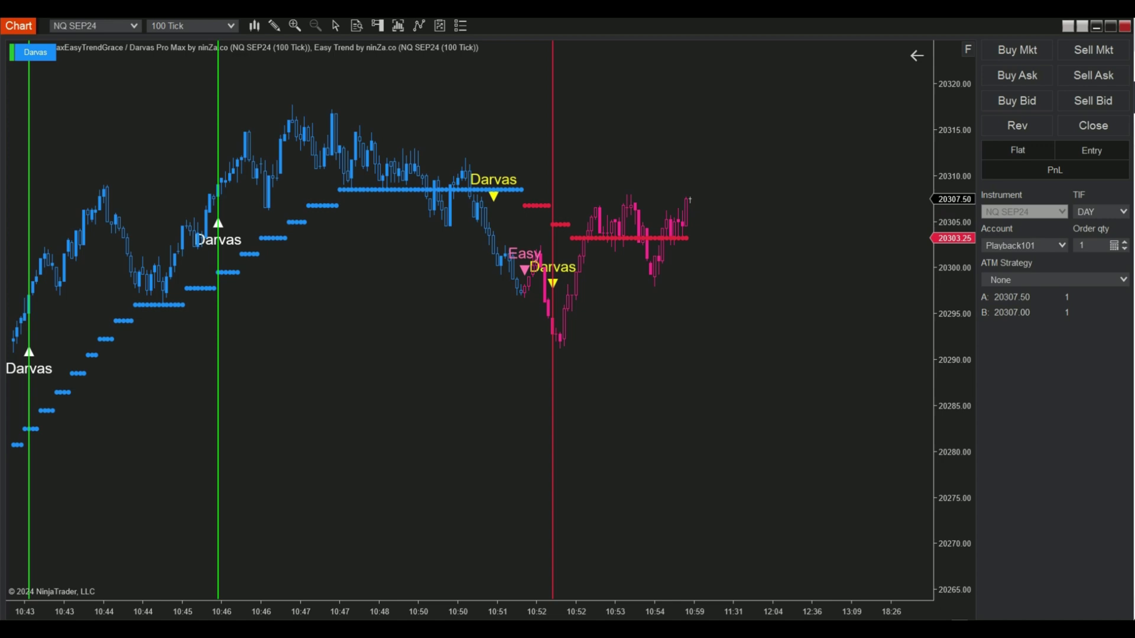
{"action": "left_click_drag", "start_coordinate": [722, 461], "coordinate": [430, 461]}
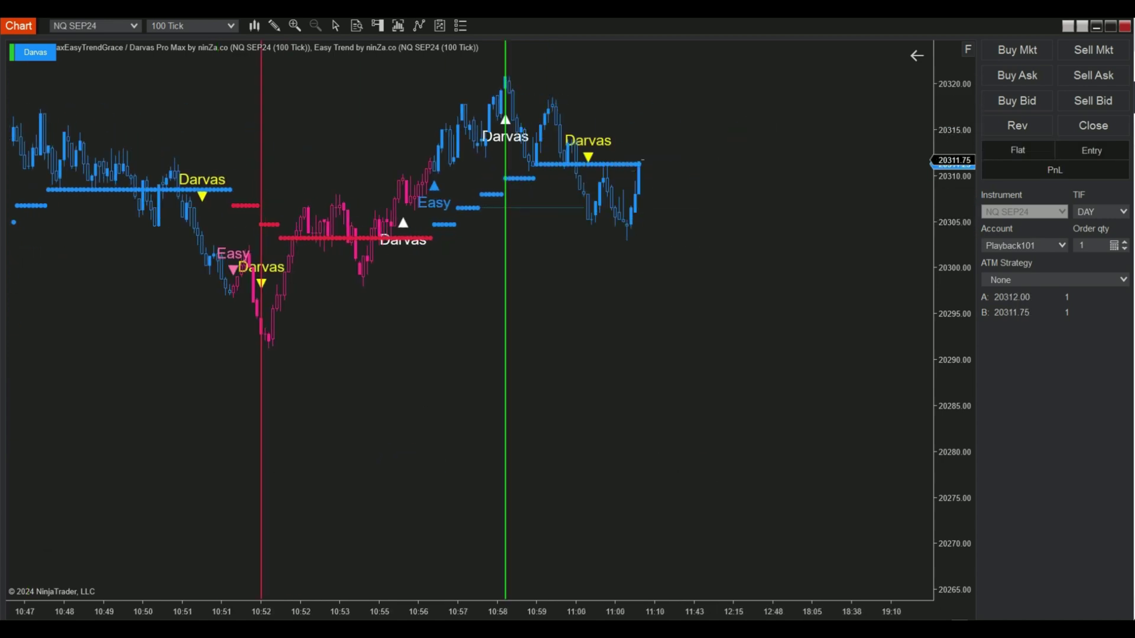
{"action": "left_click_drag", "start_coordinate": [701, 340], "coordinate": [255, 379]}
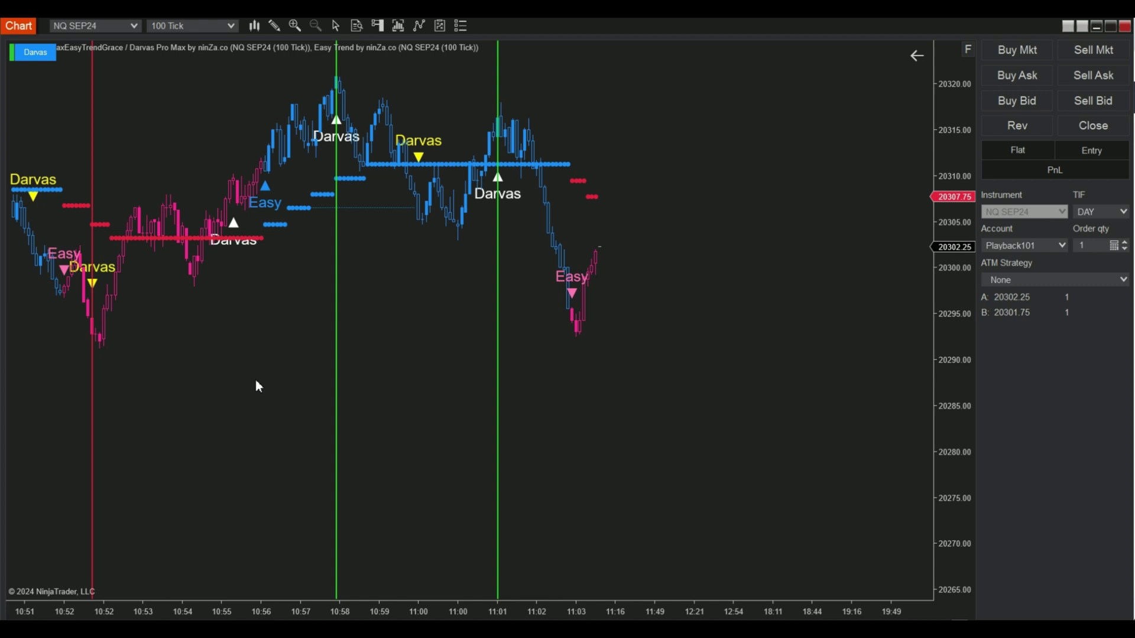
{"action": "left_click_drag", "start_coordinate": [286, 335], "coordinate": [149, 349]}
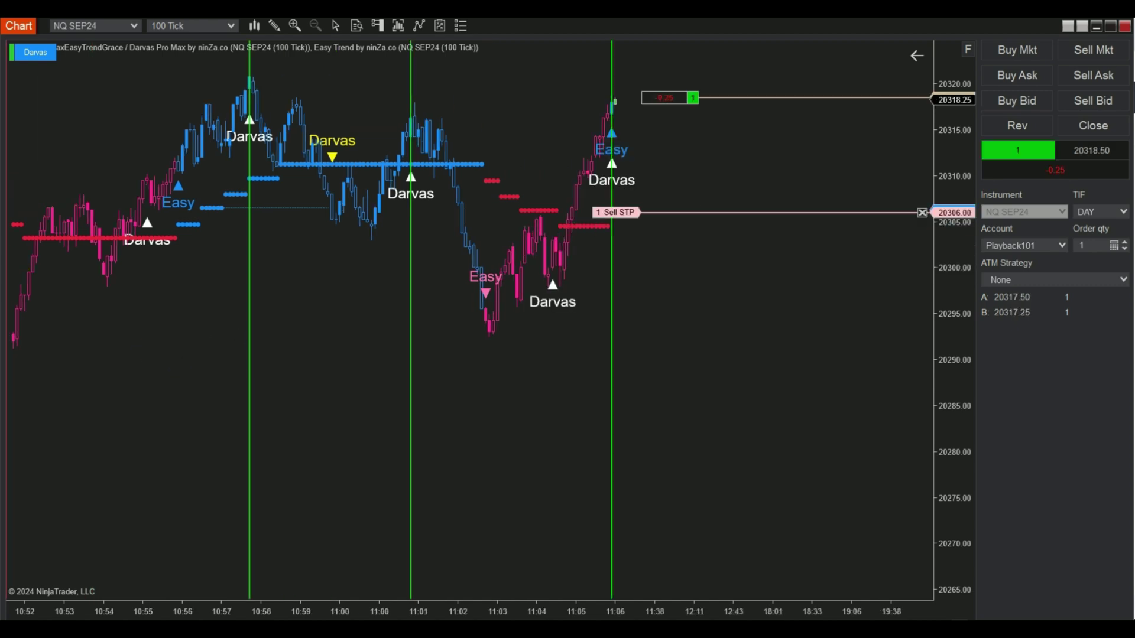